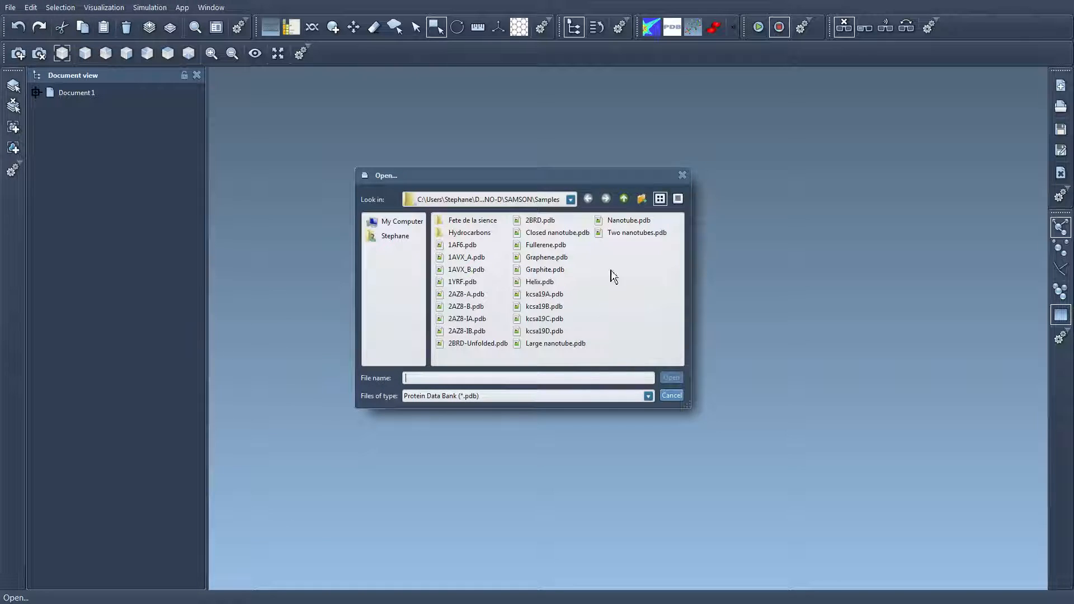
Open the Nanotube.pdb sample from the Samples folder with the default import options
{"action": "left_click", "coordinate": [625, 222]}
{"action": "double_click", "coordinate": [625, 221]}
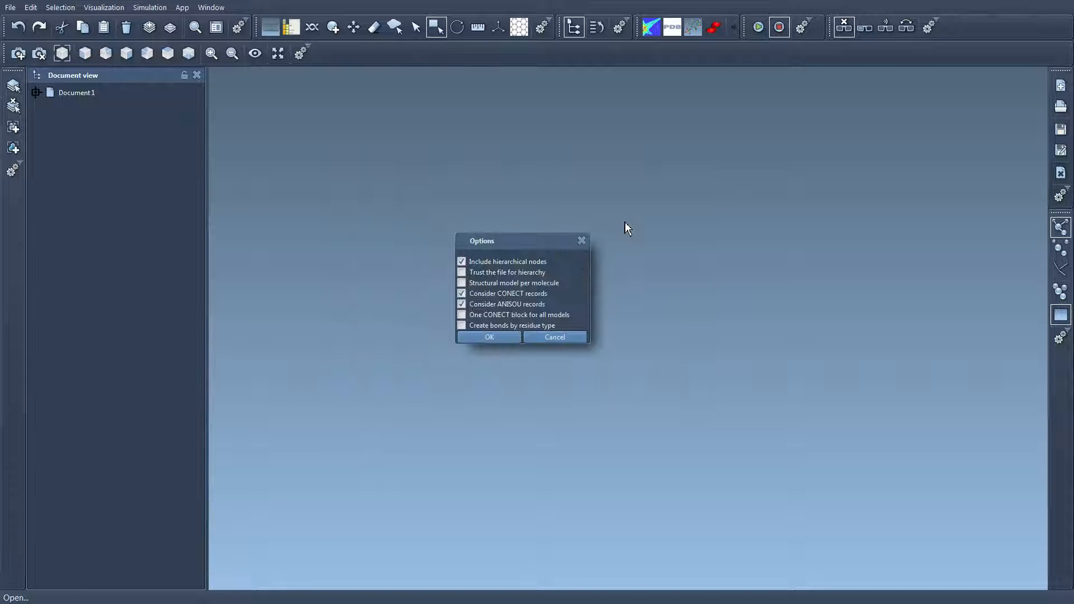
{"action": "left_click", "coordinate": [496, 338]}
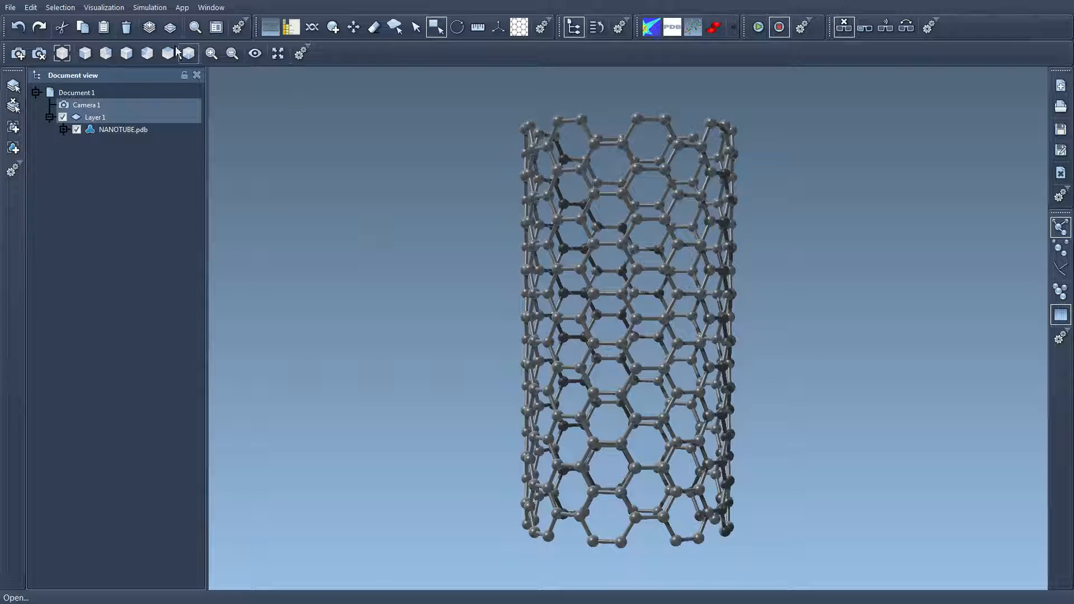
Try selecting the nanotube's middle band of atoms and all structural nodes, clearing each selection
{"action": "left_click", "coordinate": [147, 9]}
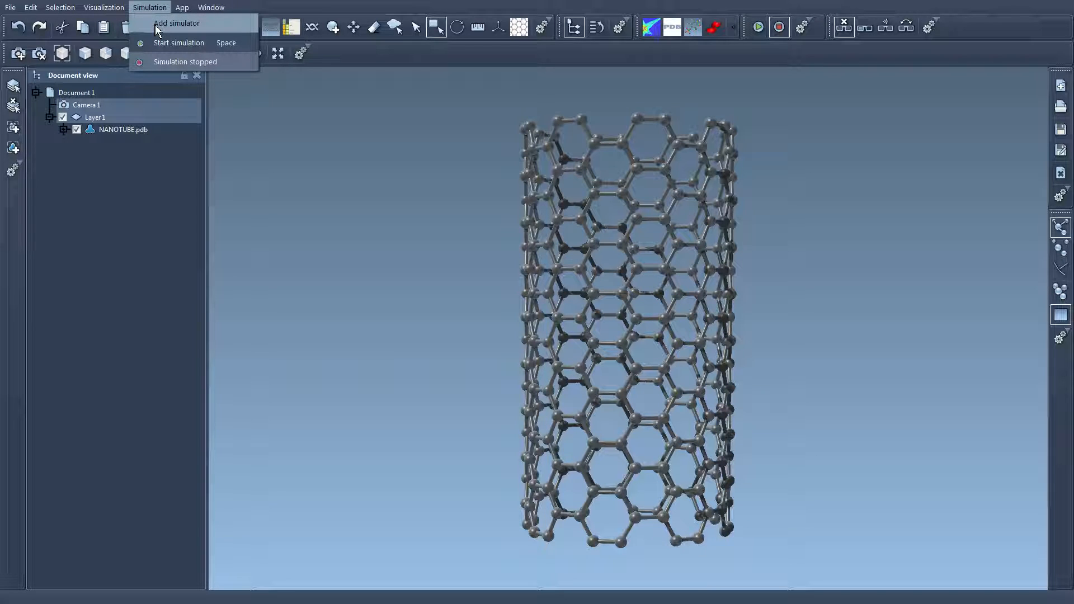
{"action": "left_click", "coordinate": [347, 9]}
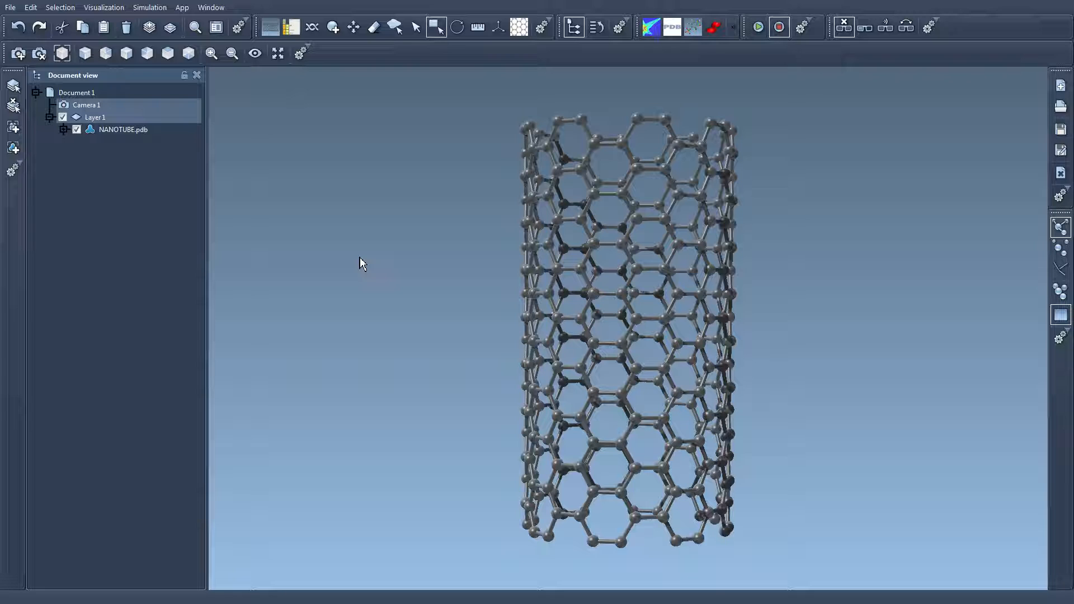
{"action": "left_click_drag", "start_coordinate": [458, 255], "coordinate": [799, 363]}
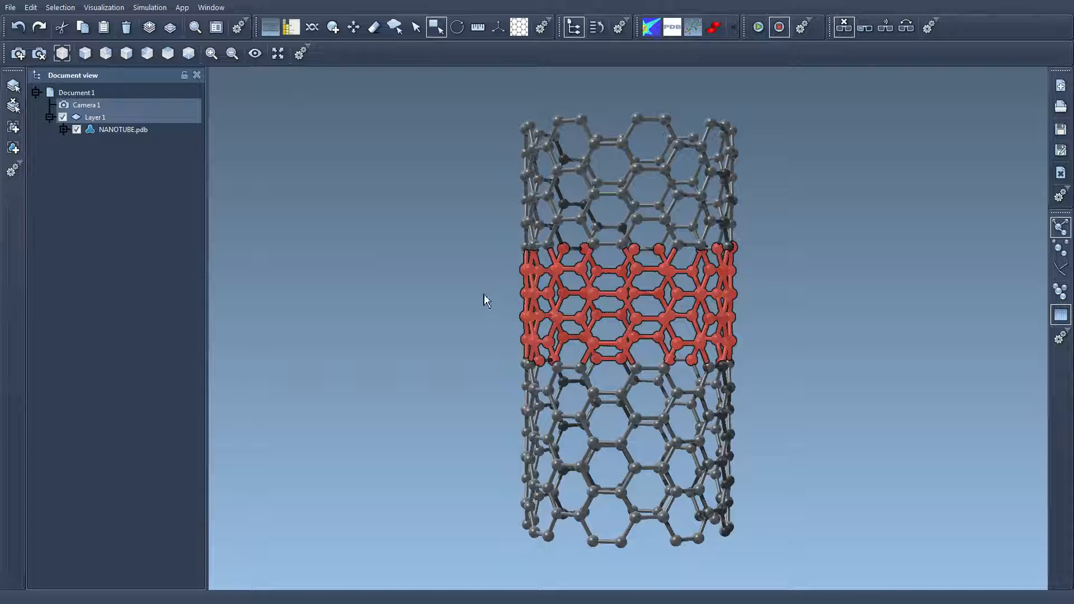
{"action": "left_click", "coordinate": [466, 257]}
{"action": "key", "text": "ctrl+a"}
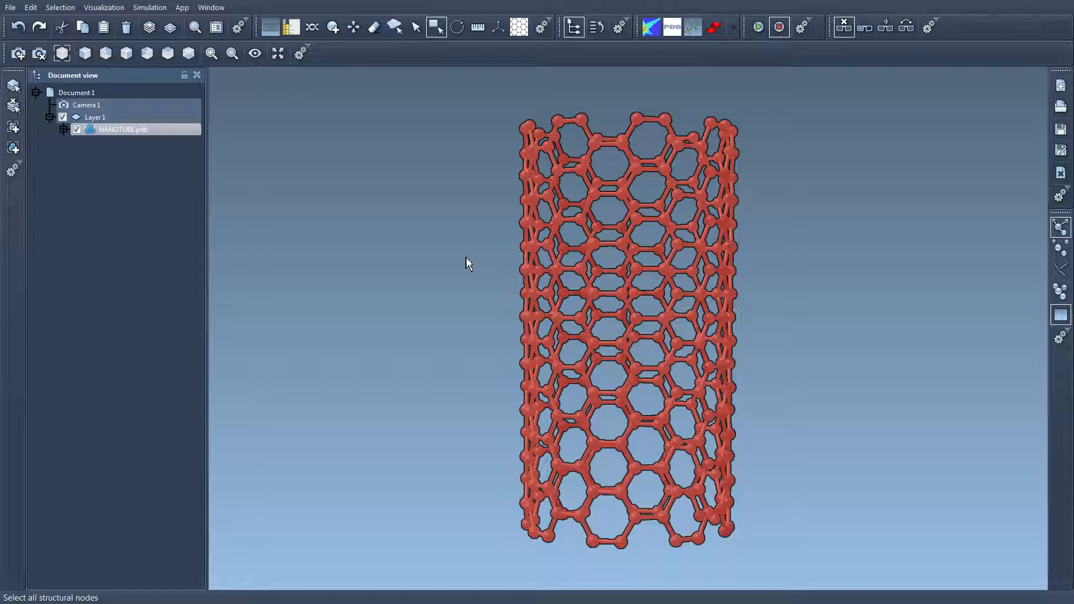
{"action": "left_click", "coordinate": [465, 257]}
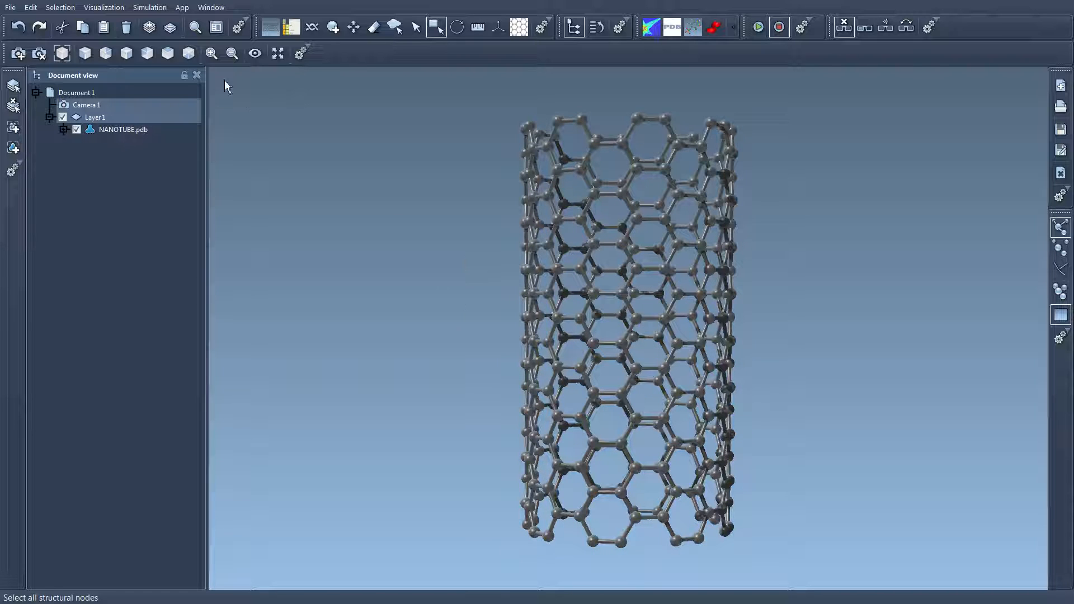
Add a simulator to all atoms in the document, using the Brenner interaction model and the Interactive modeling state updater
{"action": "left_click", "coordinate": [149, 7]}
{"action": "left_click", "coordinate": [176, 23]}
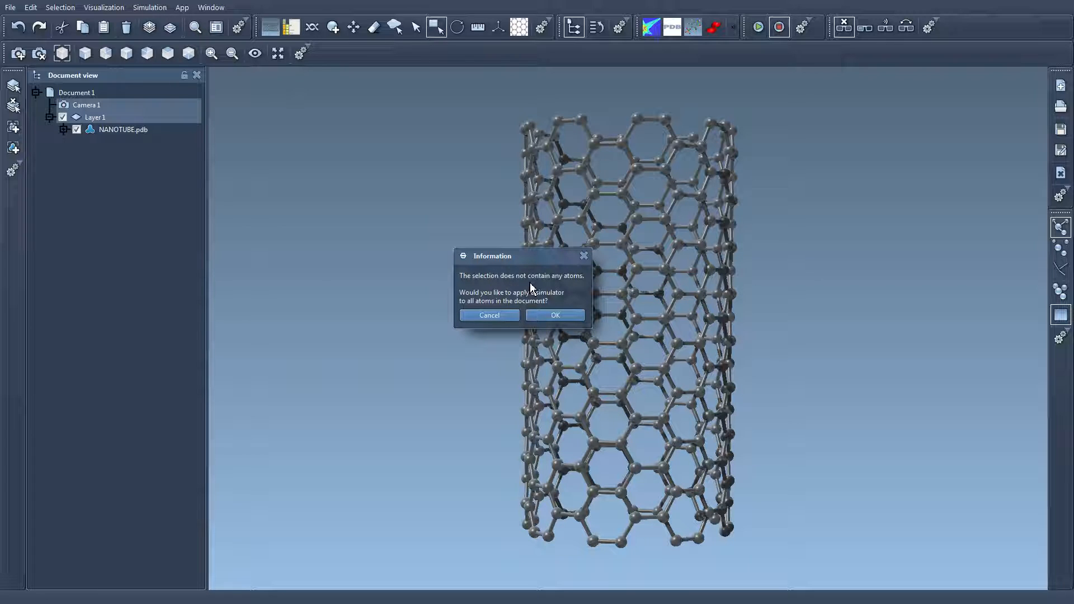
{"action": "left_click", "coordinate": [553, 317]}
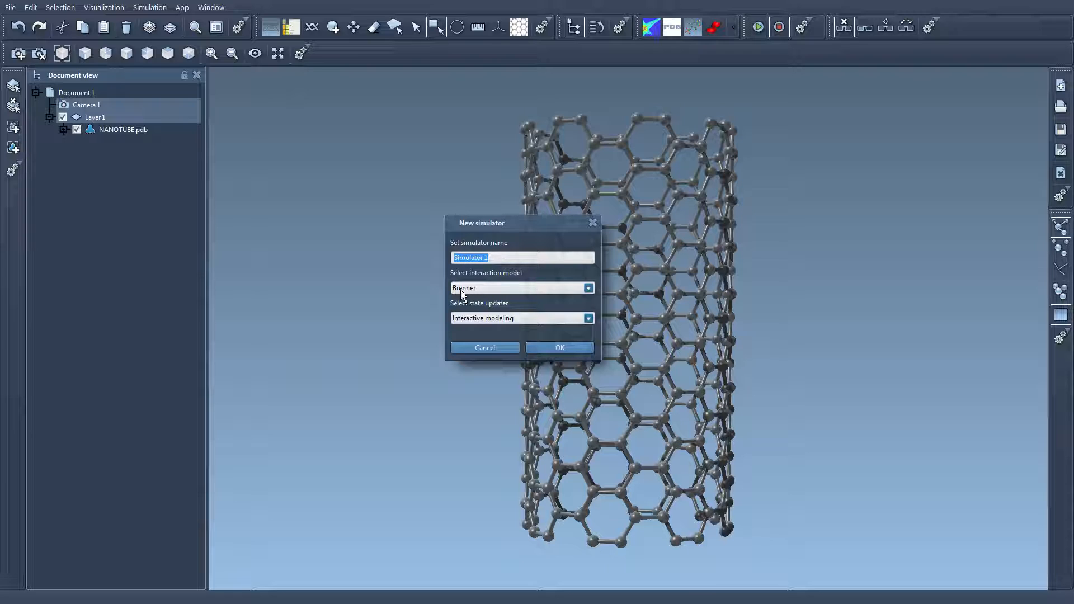
{"action": "left_click", "coordinate": [508, 287]}
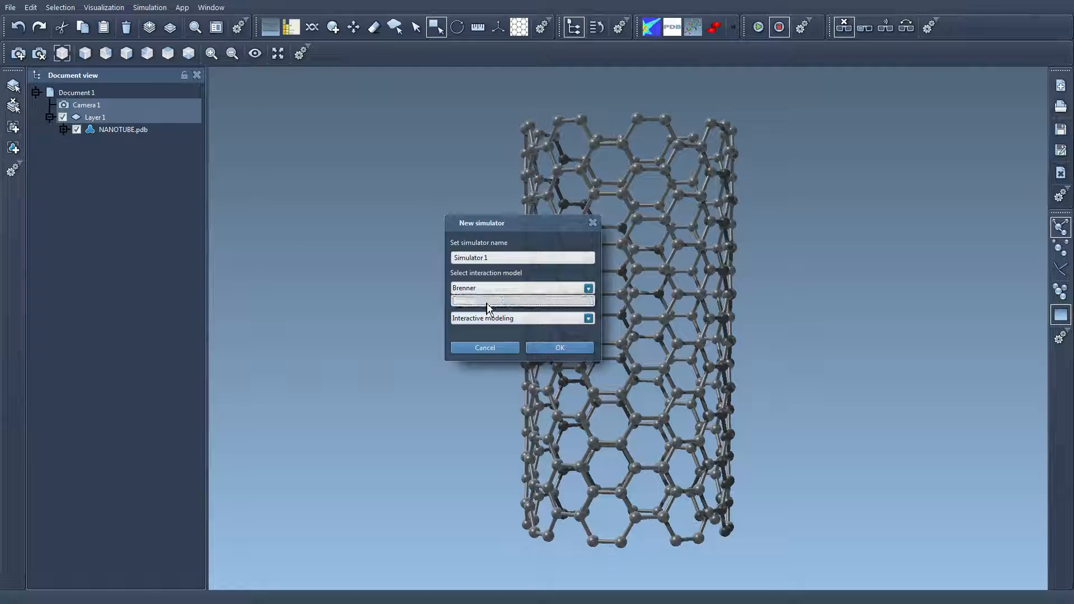
{"action": "left_click", "coordinate": [501, 299]}
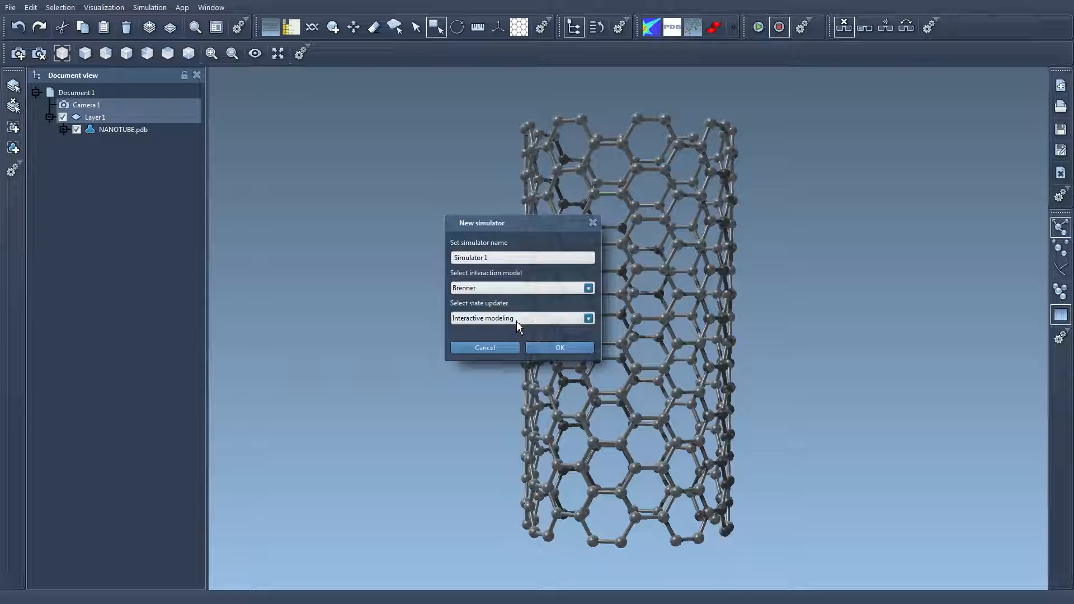
{"action": "left_click", "coordinate": [578, 319]}
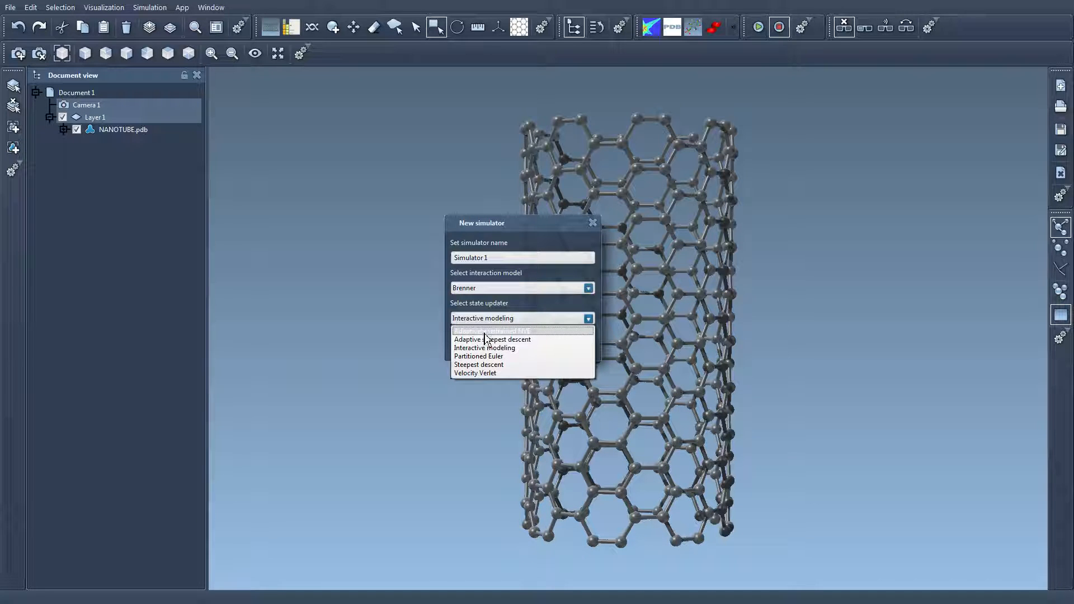
{"action": "left_click", "coordinate": [515, 309]}
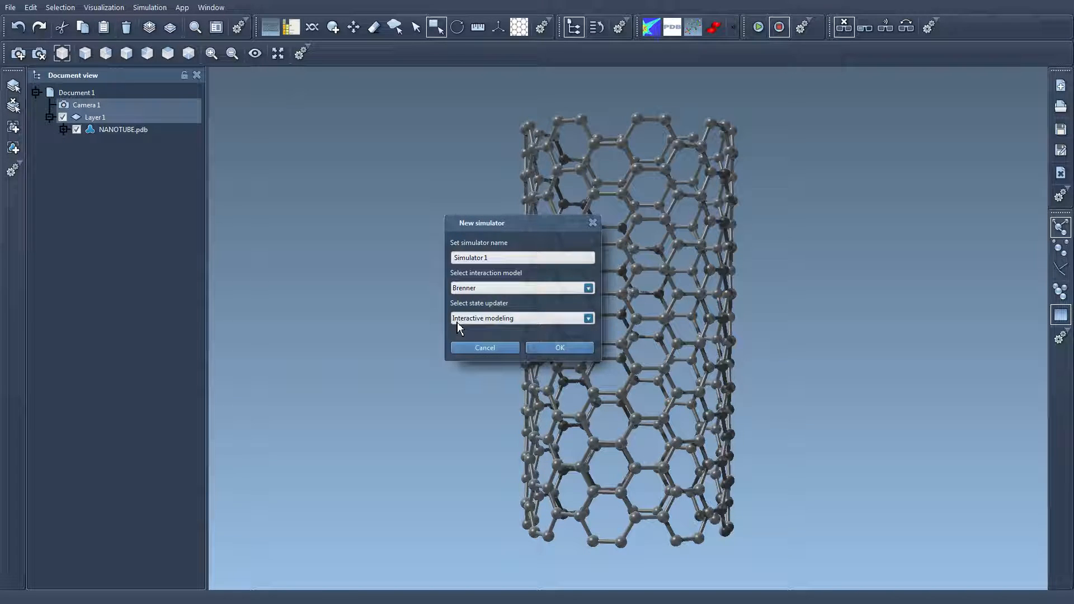
{"action": "left_click", "coordinate": [551, 348]}
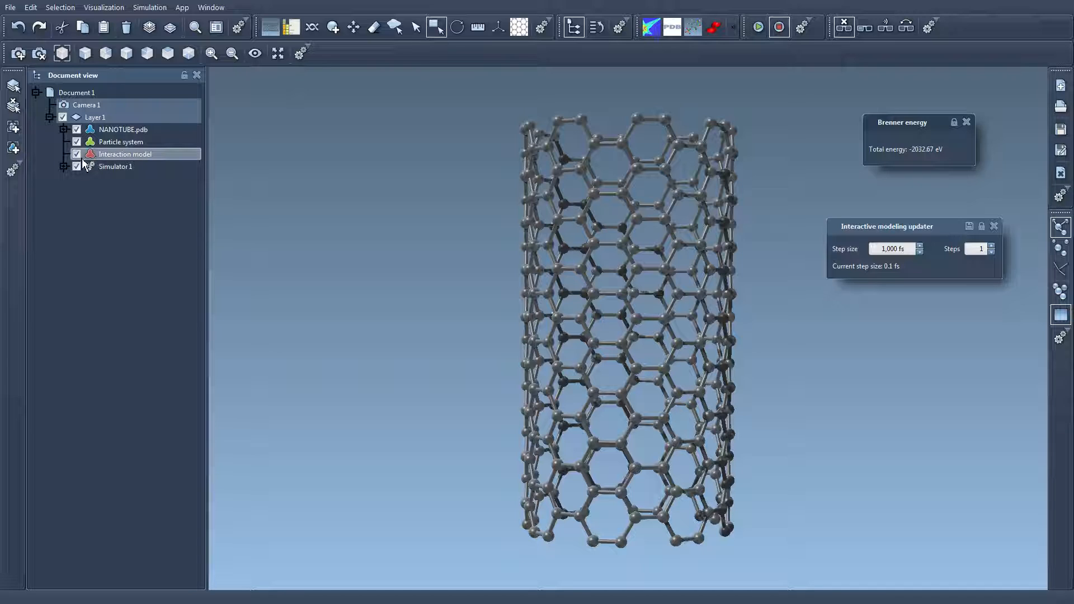
Expand the simulator's node in the document tree and reposition the Brenner energy and Interactive modeling updater windows beside the nanotube
{"action": "left_click", "coordinate": [67, 168]}
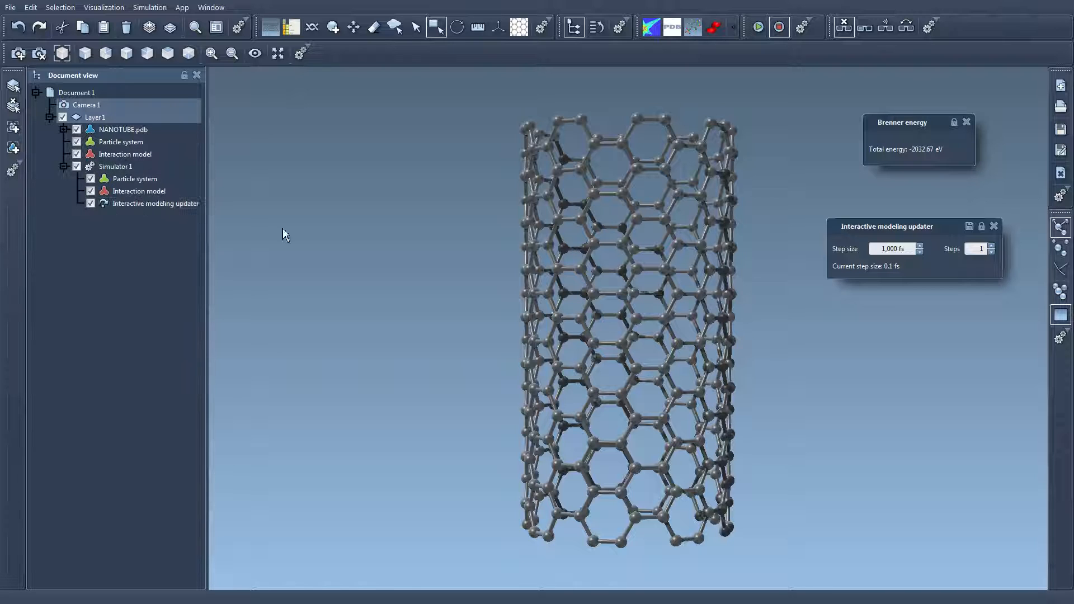
{"action": "mouse_move", "coordinate": [920, 128]}
{"action": "left_mouse_down"}
{"action": "mouse_move", "coordinate": [903, 124]}
{"action": "mouse_move", "coordinate": [907, 137]}
{"action": "left_mouse_up"}
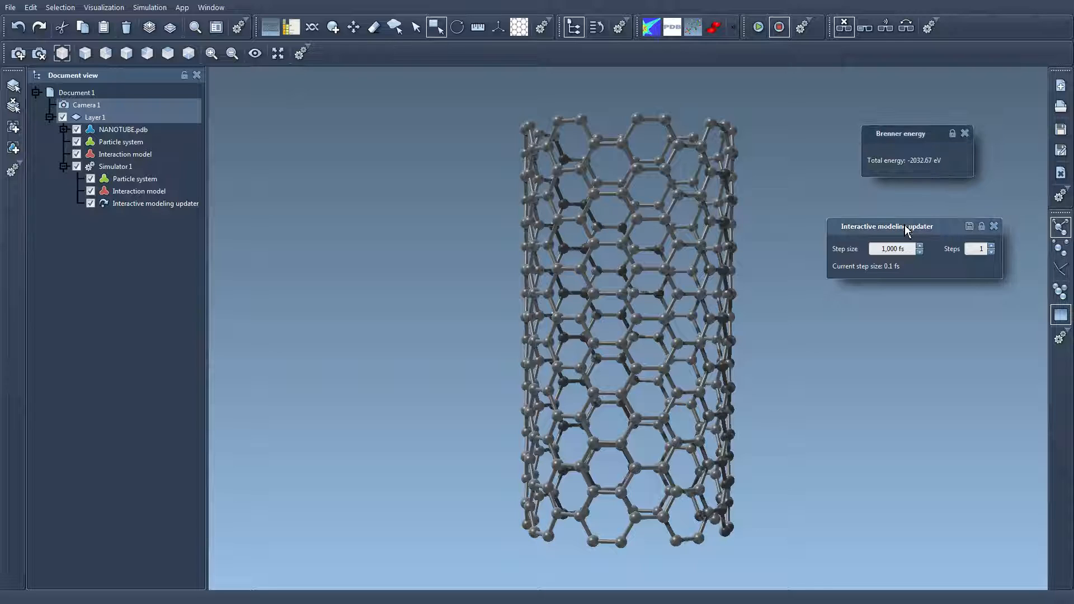
{"action": "left_click_drag", "start_coordinate": [907, 229], "coordinate": [904, 248]}
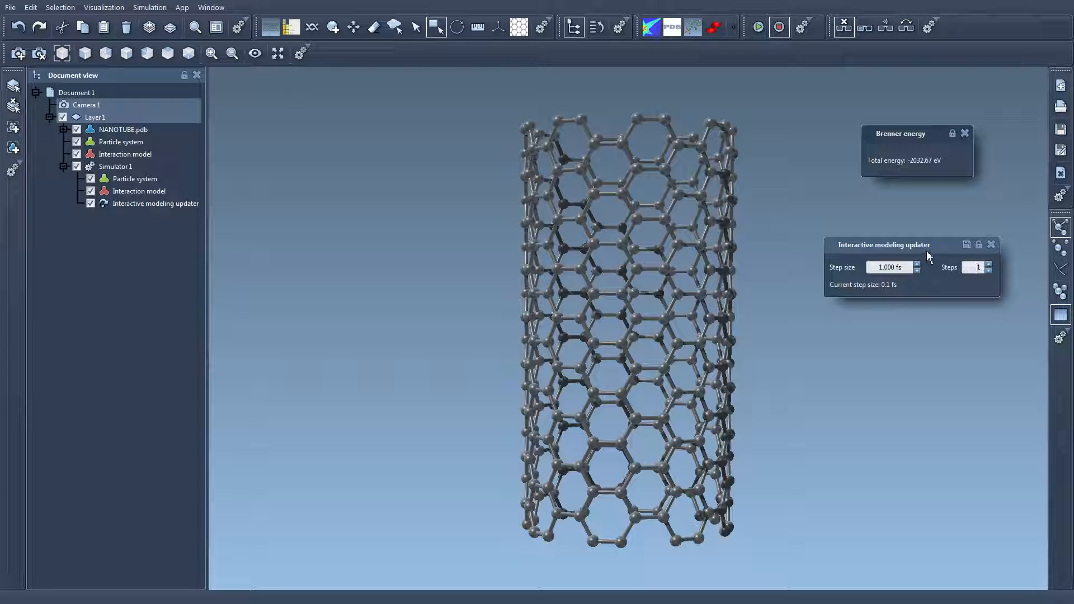
{"action": "left_click_drag", "start_coordinate": [926, 251], "coordinate": [930, 250]}
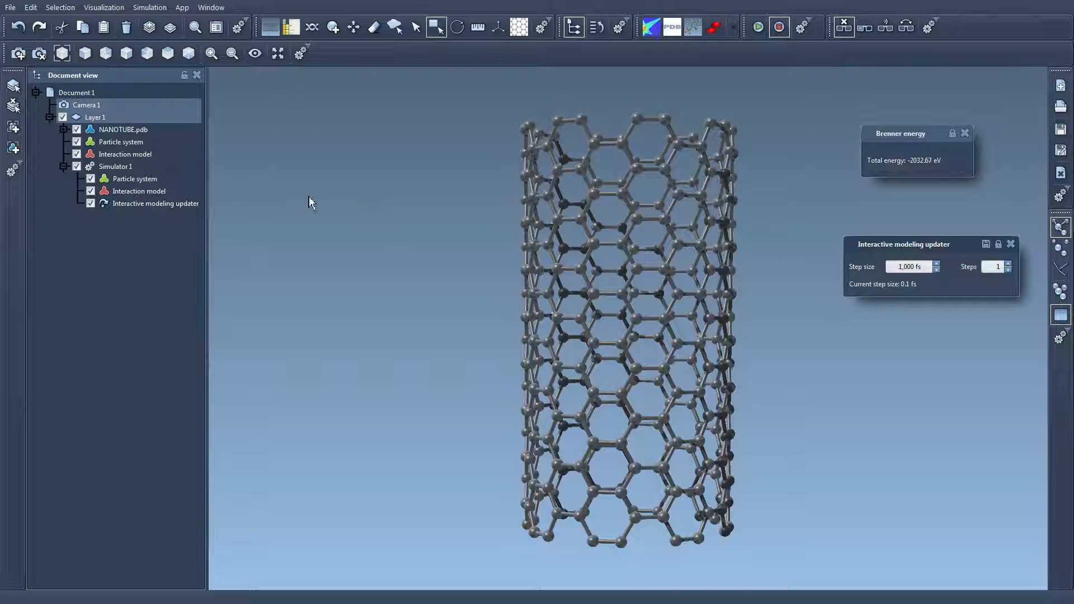
Start the simulation of the nanotube
{"action": "left_click", "coordinate": [148, 8]}
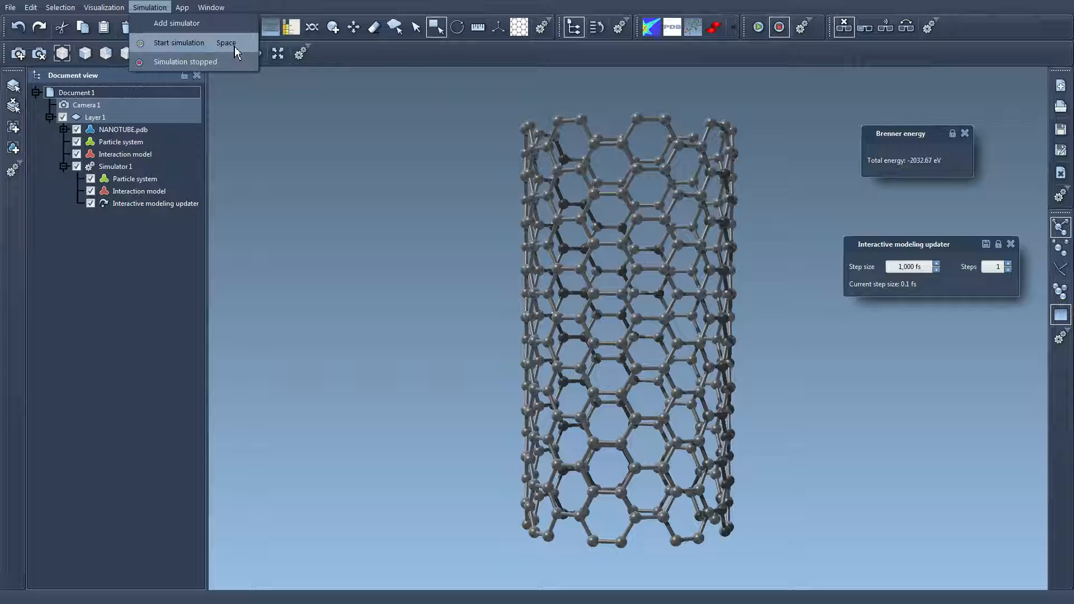
{"action": "left_click", "coordinate": [325, 10]}
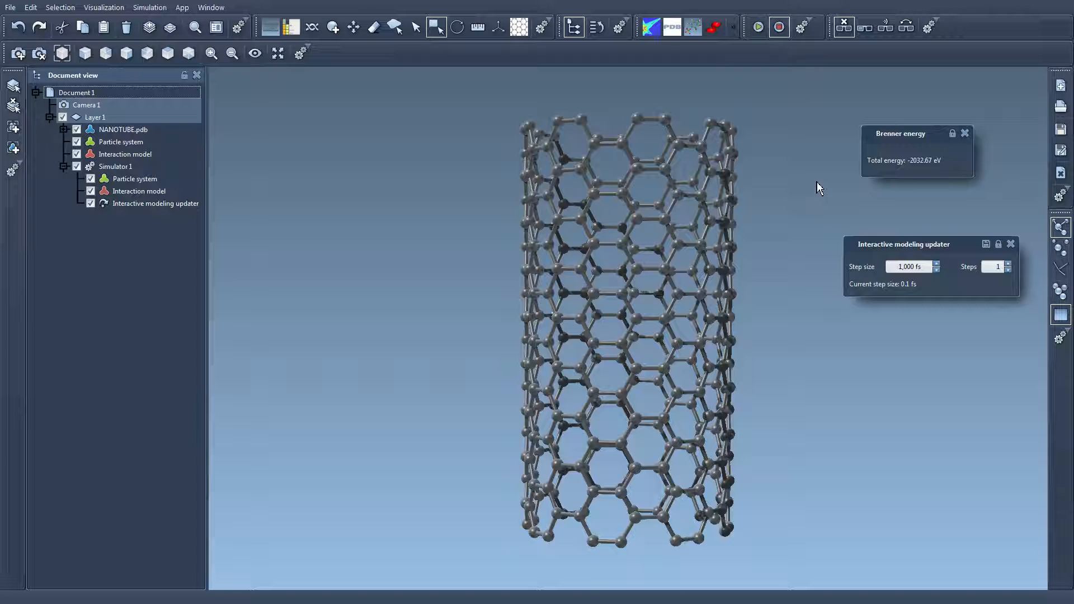
{"action": "left_click", "coordinate": [758, 34]}
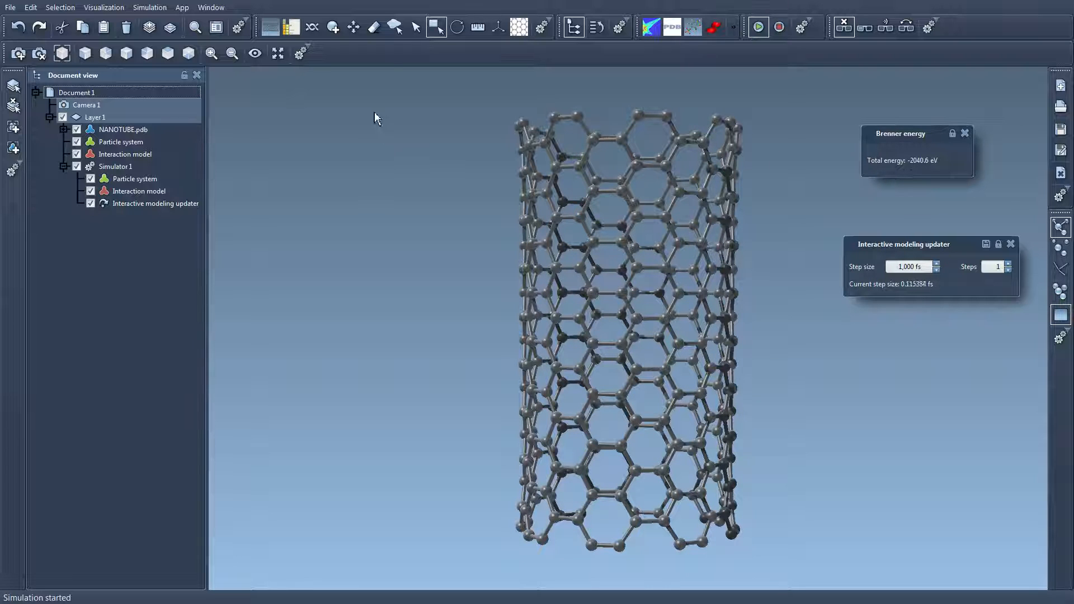
Activate the move editor and pull a front atom on the nanotube's upper rim upward, out of its hexagon
{"action": "left_click", "coordinate": [354, 33]}
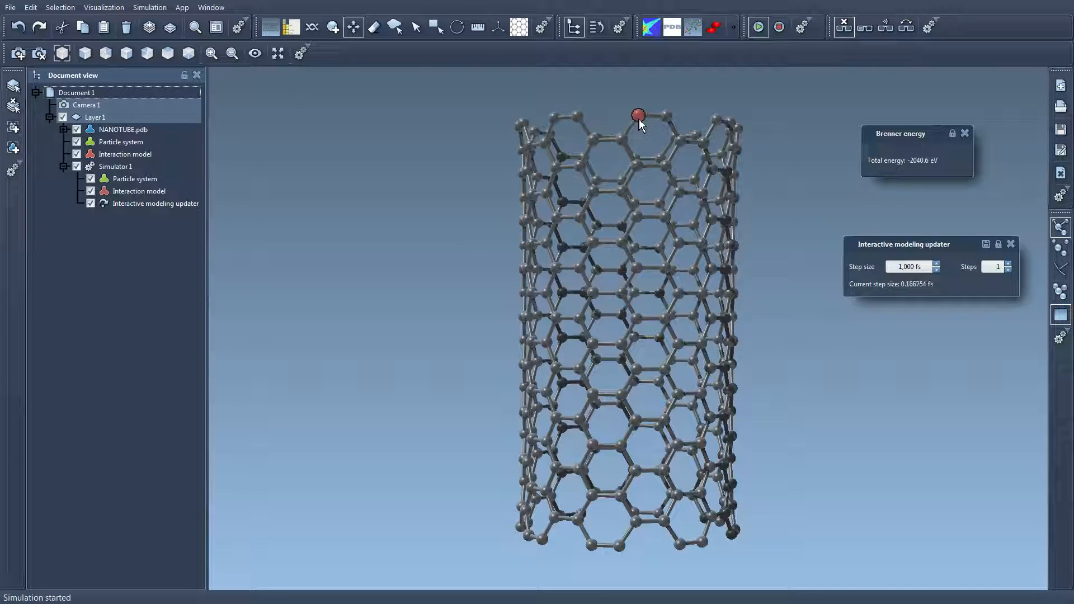
{"action": "scroll", "coordinate": [639, 119], "scroll_direction": "up", "scroll_amount": 5}
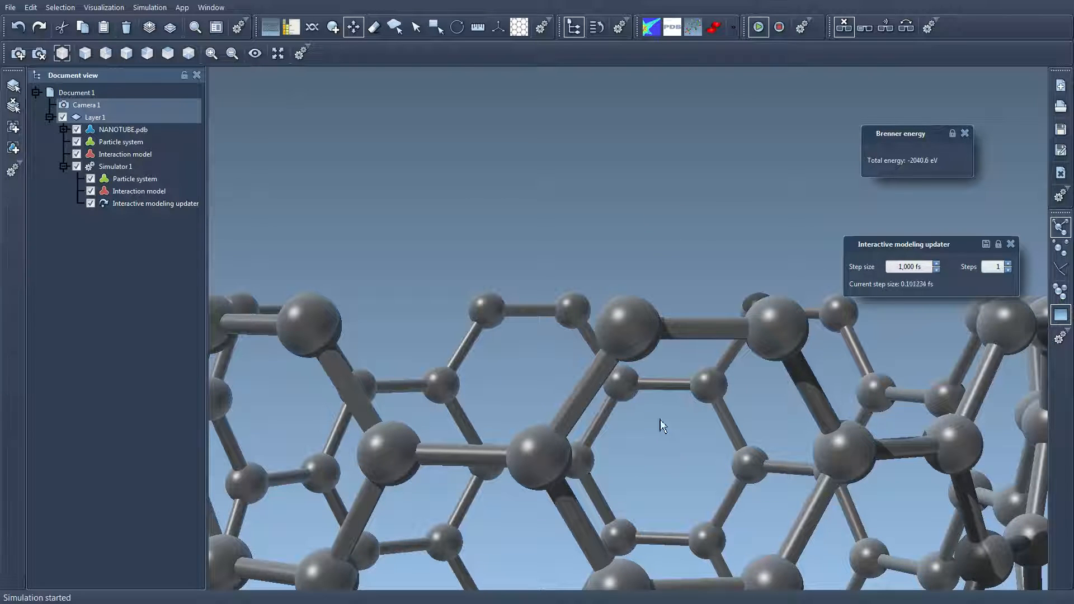
{"action": "left_click_drag", "start_coordinate": [635, 334], "coordinate": [587, 263]}
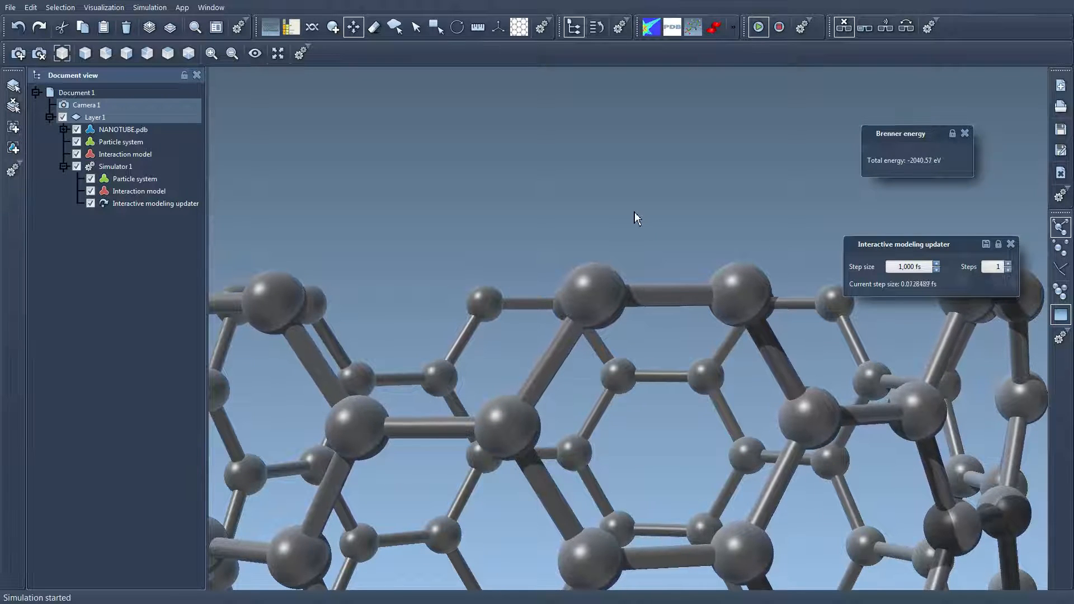
{"action": "left_click_drag", "start_coordinate": [591, 293], "coordinate": [622, 179]}
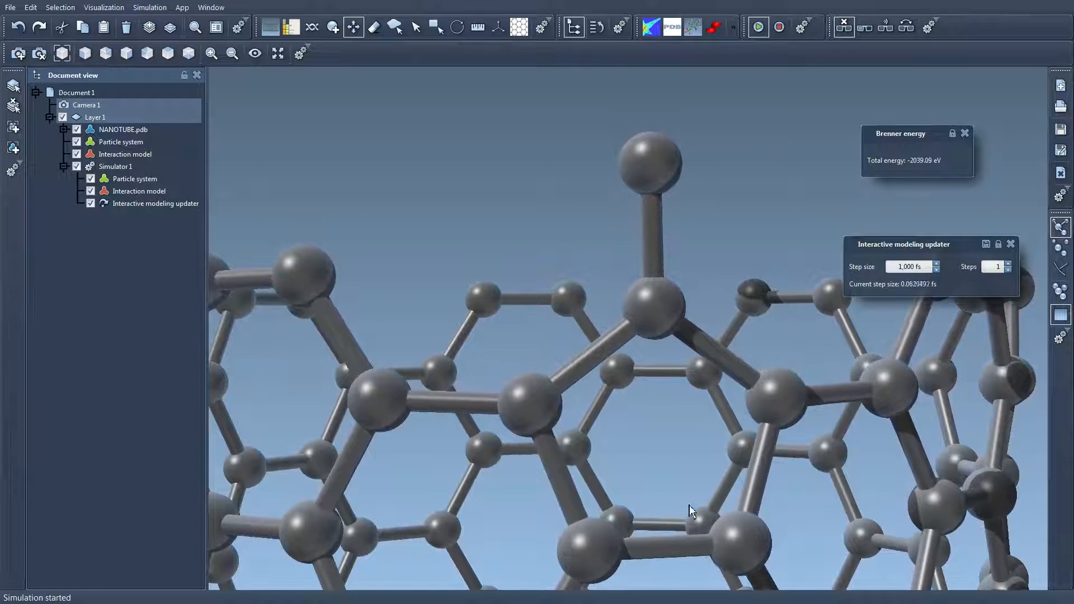
Pull an atom outward from each of the next two hexagons around the nanotube's upper rim
{"action": "scroll", "coordinate": [655, 432], "scroll_direction": "down", "scroll_amount": 5}
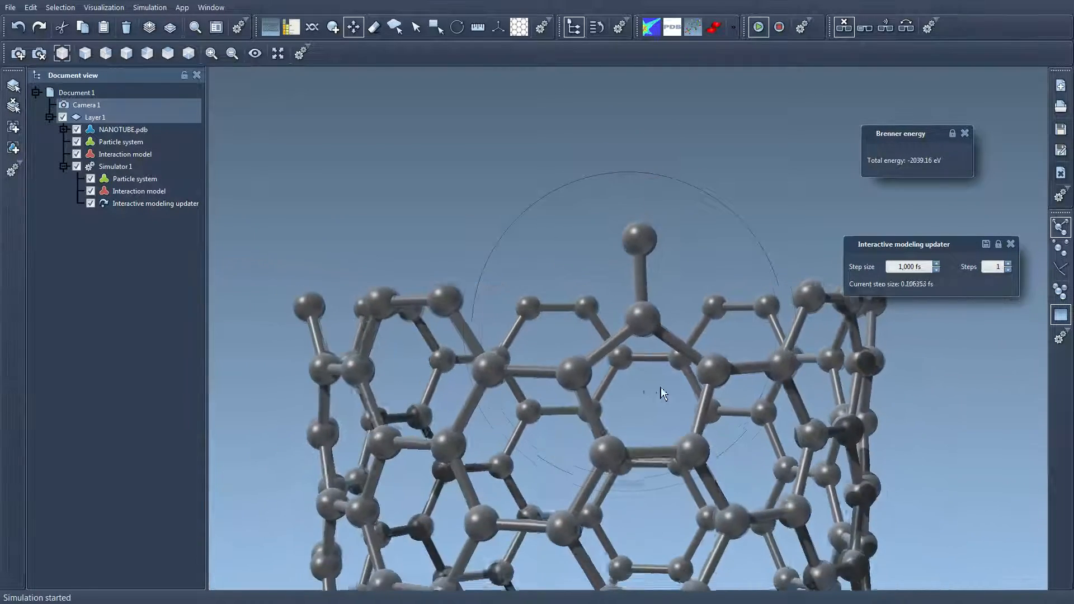
{"action": "middle_click_drag", "start_coordinate": [662, 393], "coordinate": [565, 284]}
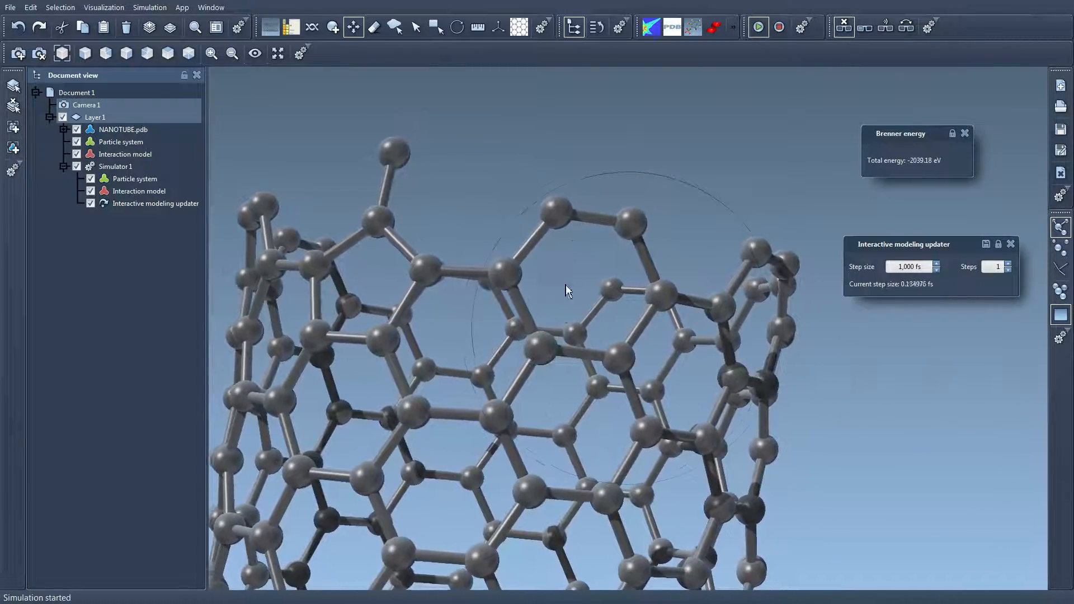
{"action": "left_click_drag", "start_coordinate": [559, 213], "coordinate": [609, 152]}
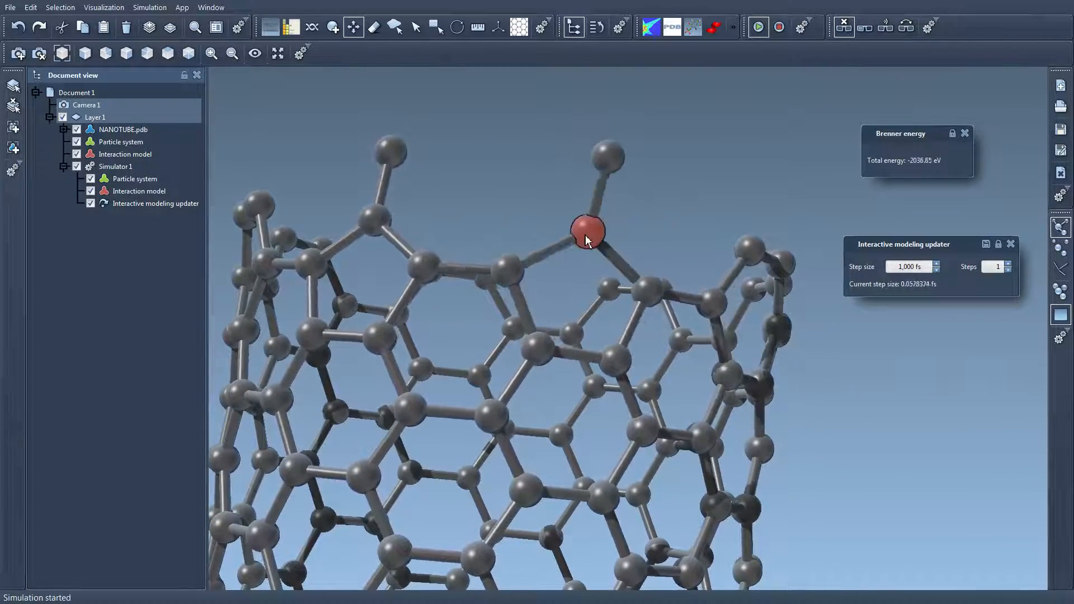
{"action": "middle_click_drag", "start_coordinate": [584, 235], "coordinate": [532, 369]}
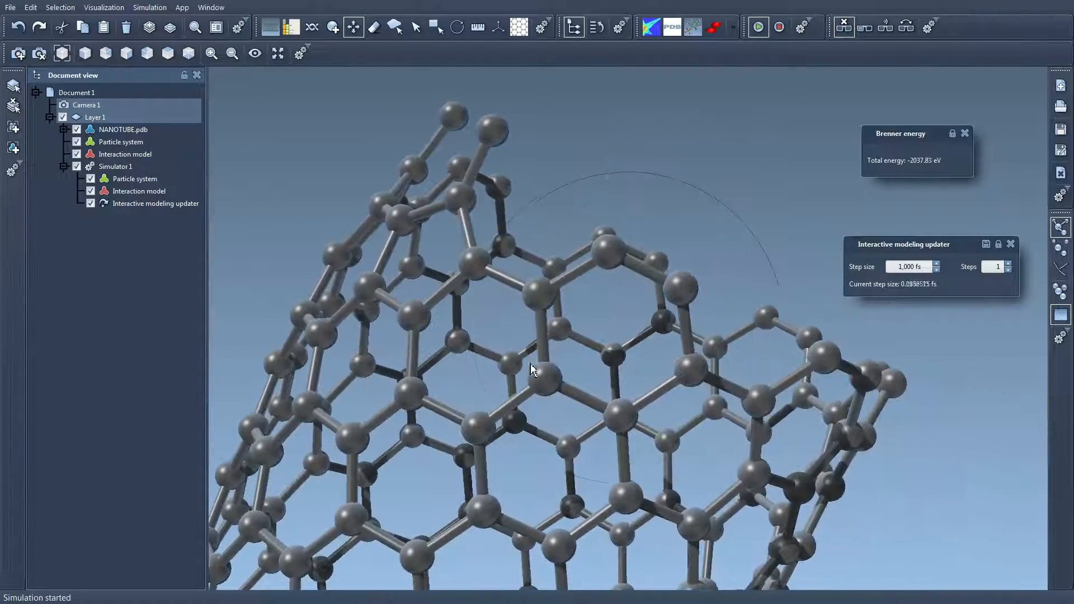
{"action": "left_click_drag", "start_coordinate": [608, 252], "coordinate": [688, 266]}
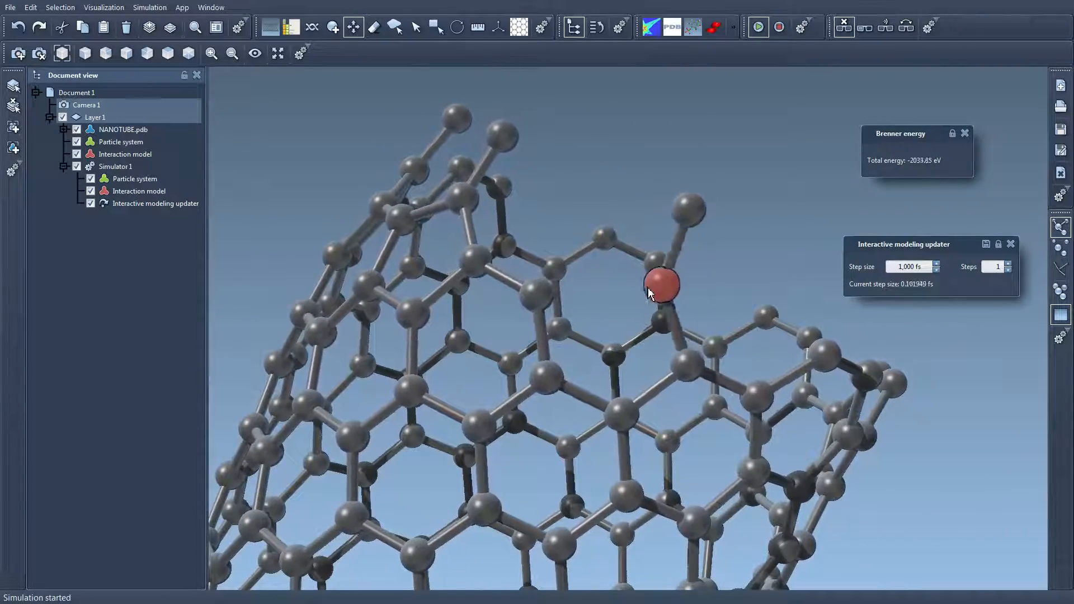
Pull more atoms outward from the remaining hexagons around the nanotube's upper rim
{"action": "middle_click_drag", "start_coordinate": [688, 414], "coordinate": [602, 383]}
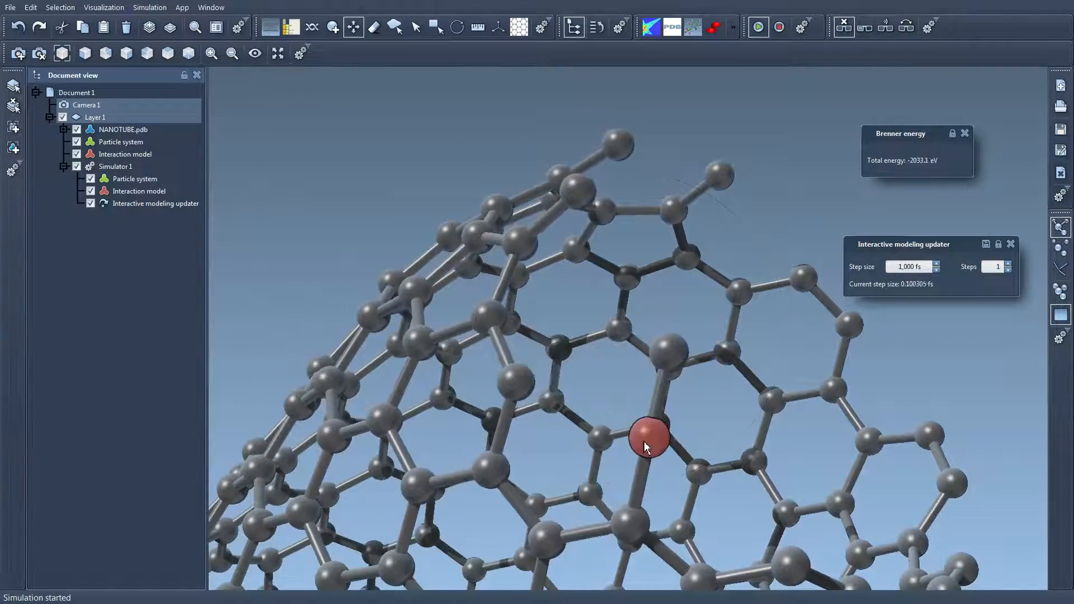
{"action": "middle_click_drag", "start_coordinate": [676, 412], "coordinate": [654, 346]}
{"action": "left_click_drag", "start_coordinate": [673, 316], "coordinate": [755, 258]}
{"action": "left_click_drag", "start_coordinate": [759, 346], "coordinate": [694, 350]}
{"action": "middle_click_drag", "start_coordinate": [683, 373], "coordinate": [750, 299]}
{"action": "scroll", "coordinate": [632, 387], "scroll_direction": "down", "scroll_amount": 5}
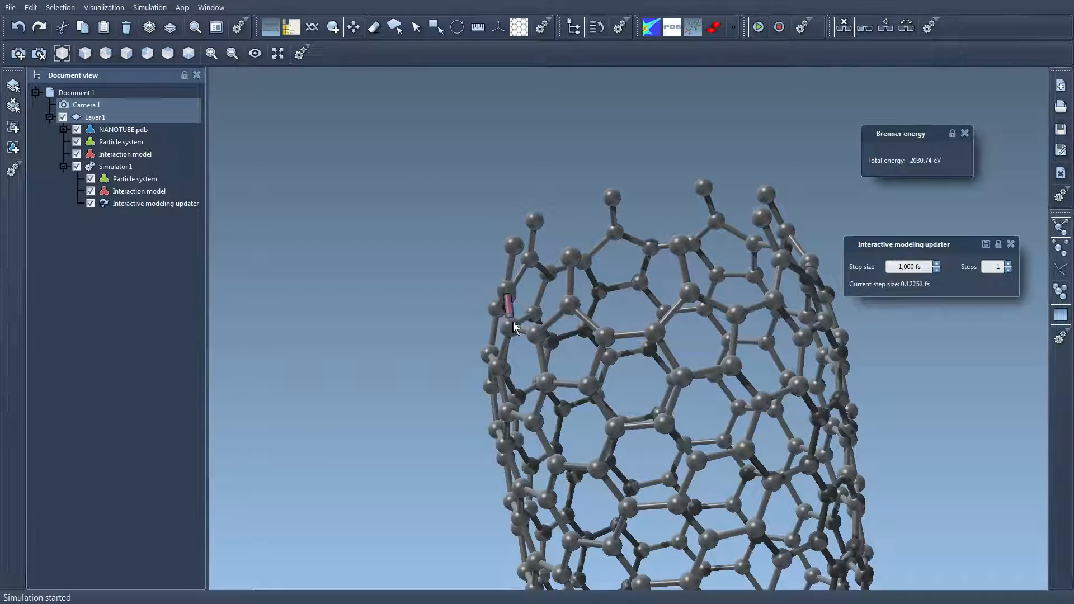
Pull the protruding rim atoms toward their neighbours so that they bond in pairs around the nanotube's open end
{"action": "middle_click_drag", "start_coordinate": [649, 329], "coordinate": [610, 341]}
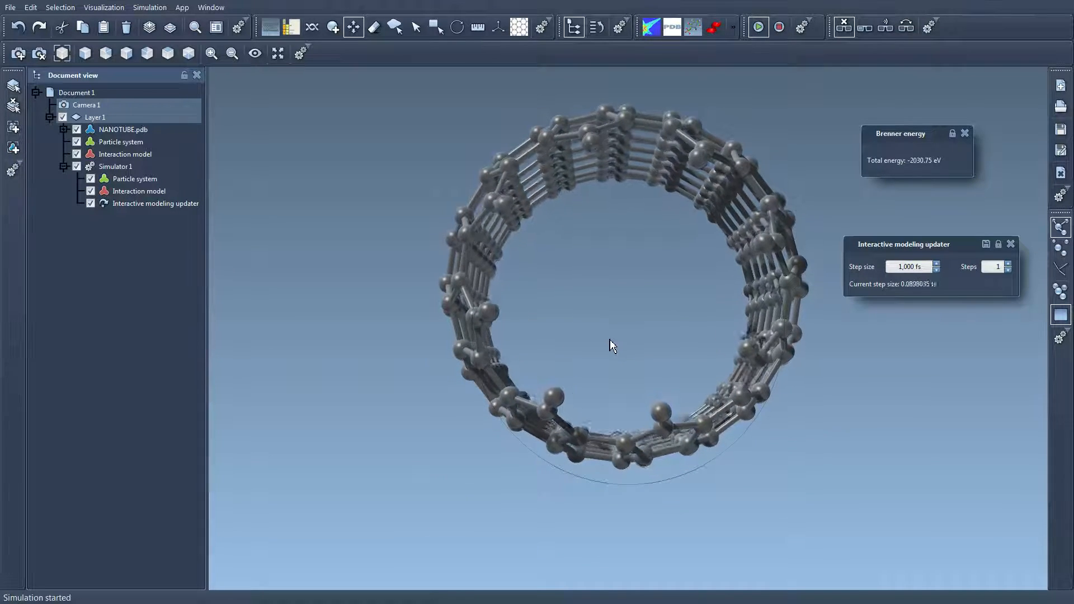
{"action": "left_click_drag", "start_coordinate": [557, 402], "coordinate": [753, 296]}
{"action": "middle_click_drag", "start_coordinate": [615, 247], "coordinate": [599, 174]}
{"action": "left_click_drag", "start_coordinate": [598, 173], "coordinate": [514, 284]}
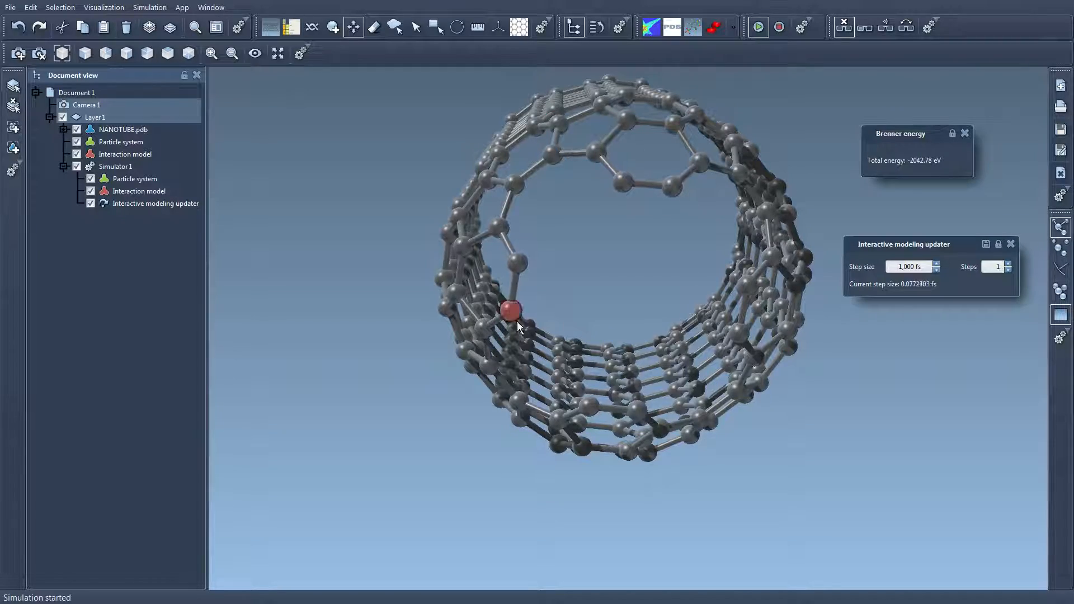
Pull the paired rim atoms inward and toward each other to join them into a ring that caps the nanotube's end
{"action": "mouse_move", "coordinate": [588, 301]}
{"action": "middle_mouse_down"}
{"action": "mouse_move", "coordinate": [601, 287]}
{"action": "mouse_move", "coordinate": [653, 296]}
{"action": "mouse_move", "coordinate": [599, 294]}
{"action": "middle_mouse_up"}
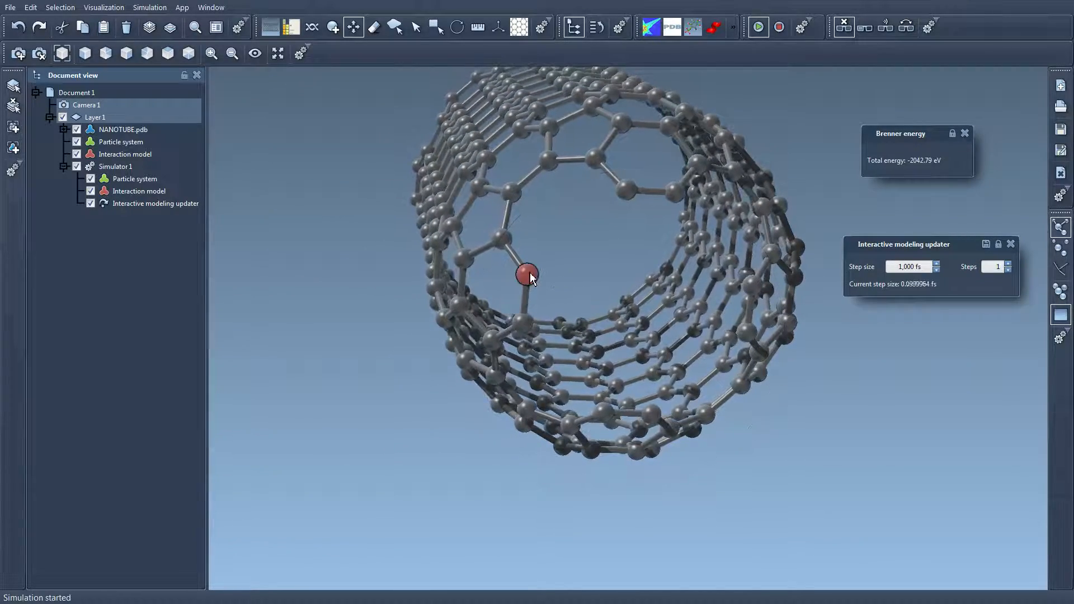
{"action": "left_click_drag", "start_coordinate": [529, 273], "coordinate": [595, 226]}
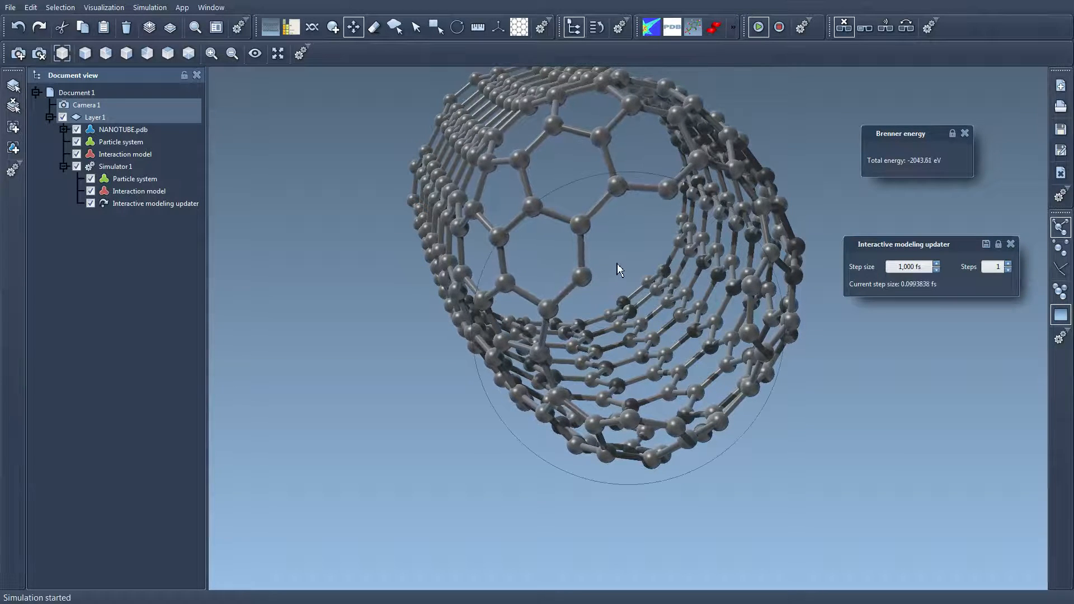
{"action": "mouse_move", "coordinate": [617, 263]}
{"action": "middle_mouse_down"}
{"action": "mouse_move", "coordinate": [606, 253]}
{"action": "mouse_move", "coordinate": [618, 280]}
{"action": "middle_mouse_up"}
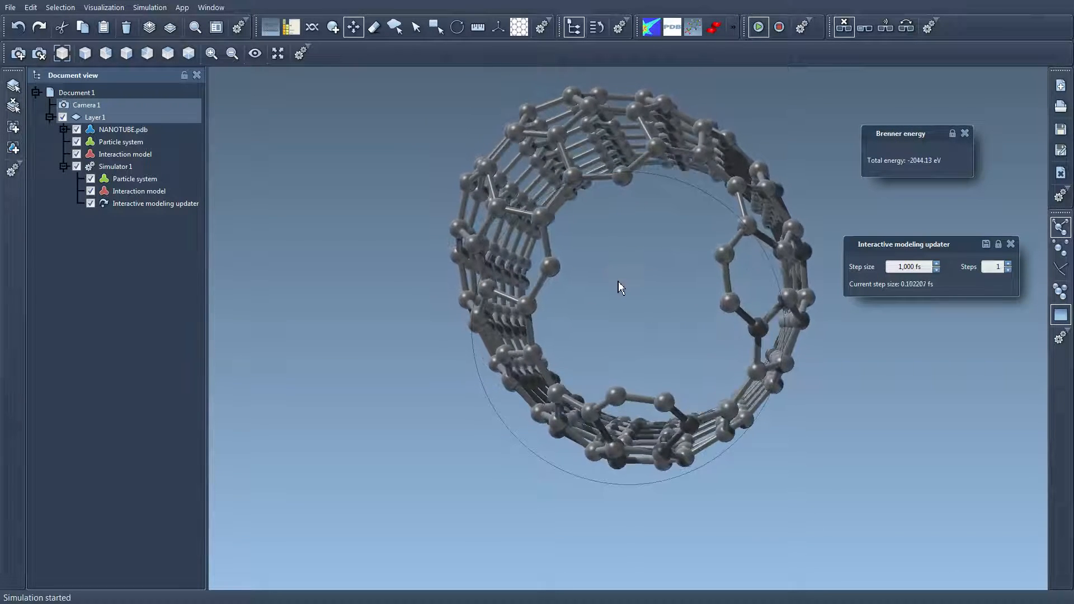
{"action": "left_click_drag", "start_coordinate": [663, 401], "coordinate": [693, 351]}
{"action": "left_click_drag", "start_coordinate": [551, 275], "coordinate": [564, 281]}
{"action": "left_click_drag", "start_coordinate": [574, 290], "coordinate": [596, 314]}
{"action": "left_click_drag", "start_coordinate": [709, 277], "coordinate": [686, 235]}
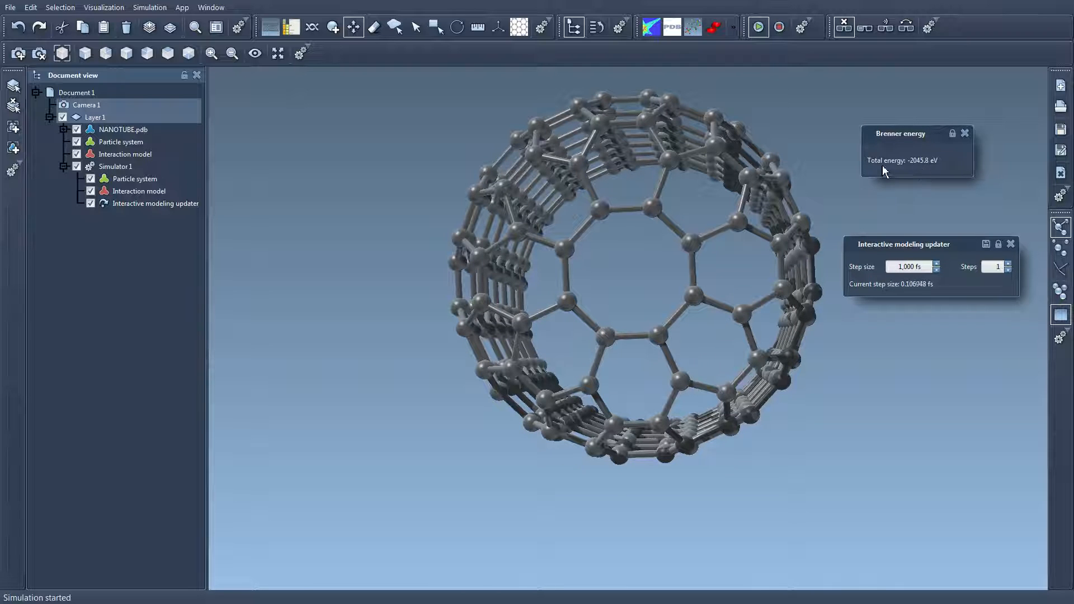
Select the atoms at the nanotube's uncapped end with a rectangle, move them as a group, and deselect them
{"action": "middle_click_drag", "start_coordinate": [640, 273], "coordinate": [548, 334]}
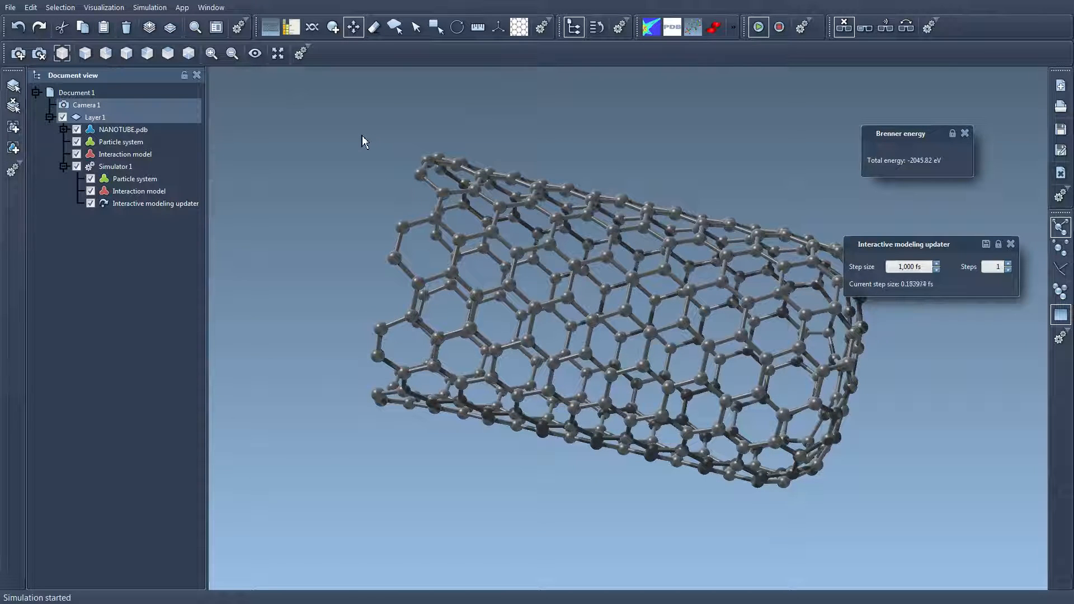
{"action": "middle_click_drag", "start_coordinate": [499, 503], "coordinate": [551, 505]}
{"action": "left_click_drag", "start_coordinate": [304, 129], "coordinate": [506, 540]}
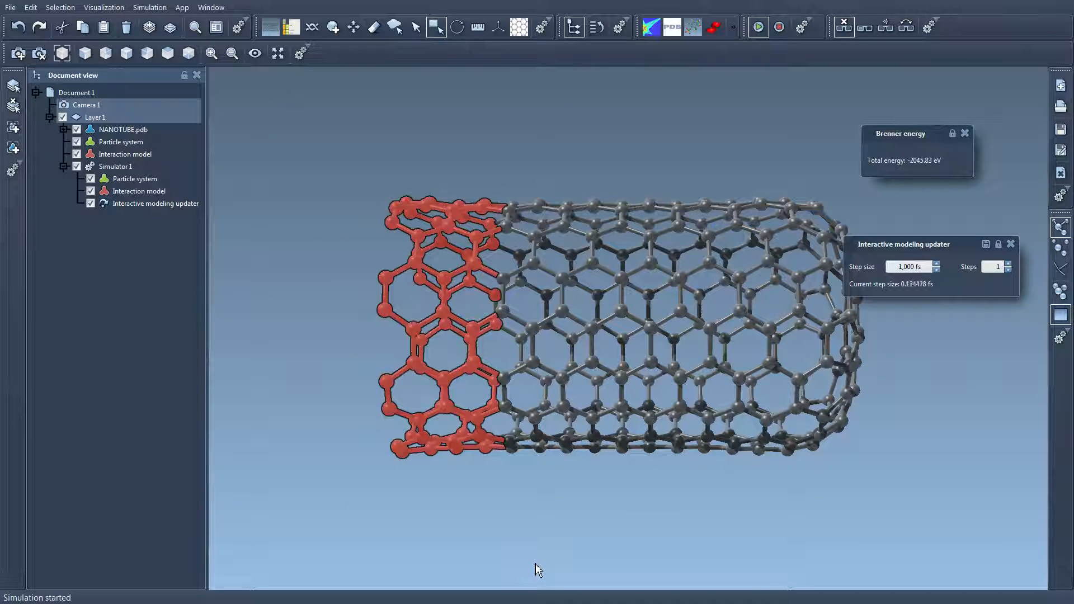
{"action": "left_click", "coordinate": [353, 31]}
{"action": "mouse_move", "coordinate": [414, 330]}
{"action": "left_mouse_down"}
{"action": "mouse_move", "coordinate": [445, 330]}
{"action": "mouse_move", "coordinate": [419, 330]}
{"action": "left_mouse_up"}
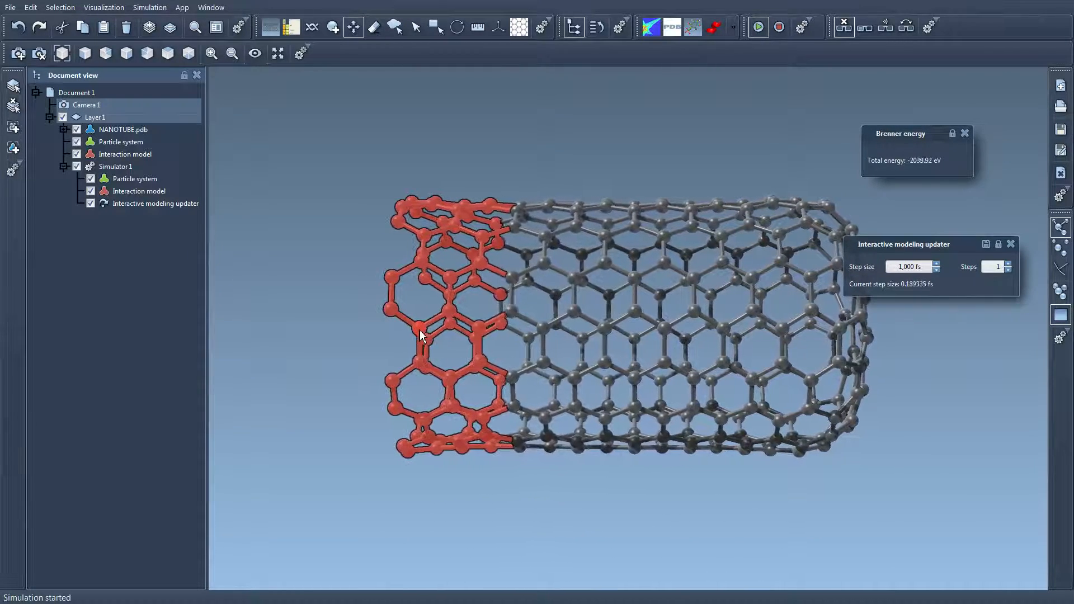
{"action": "left_click", "coordinate": [337, 321]}
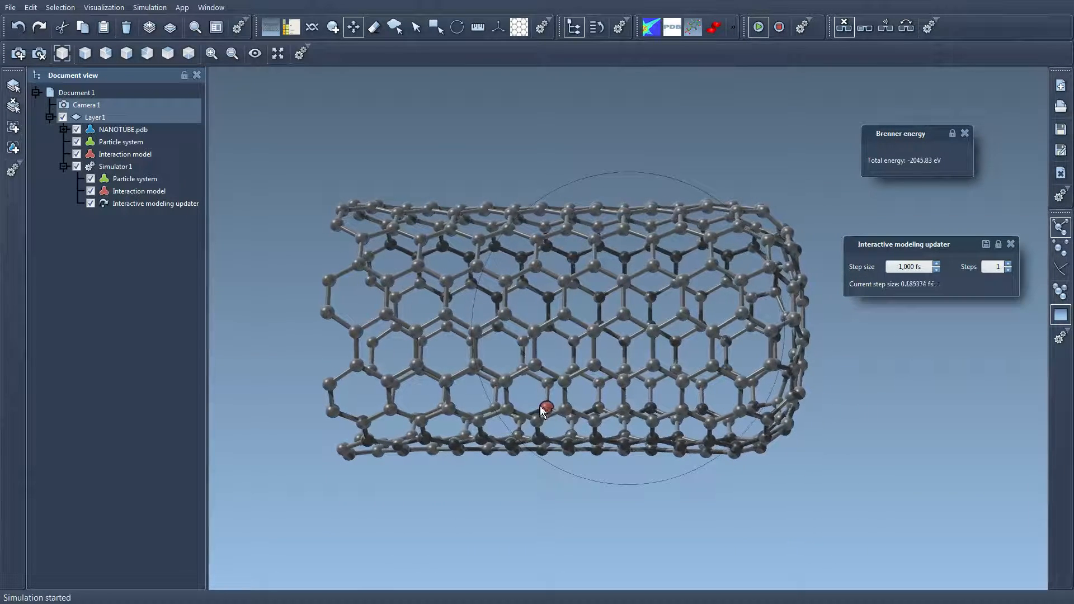
Bend the nanotube with the Twister editor, using two handles on its lower side and one on its upper side, and return to the move editor
{"action": "left_click", "coordinate": [313, 27]}
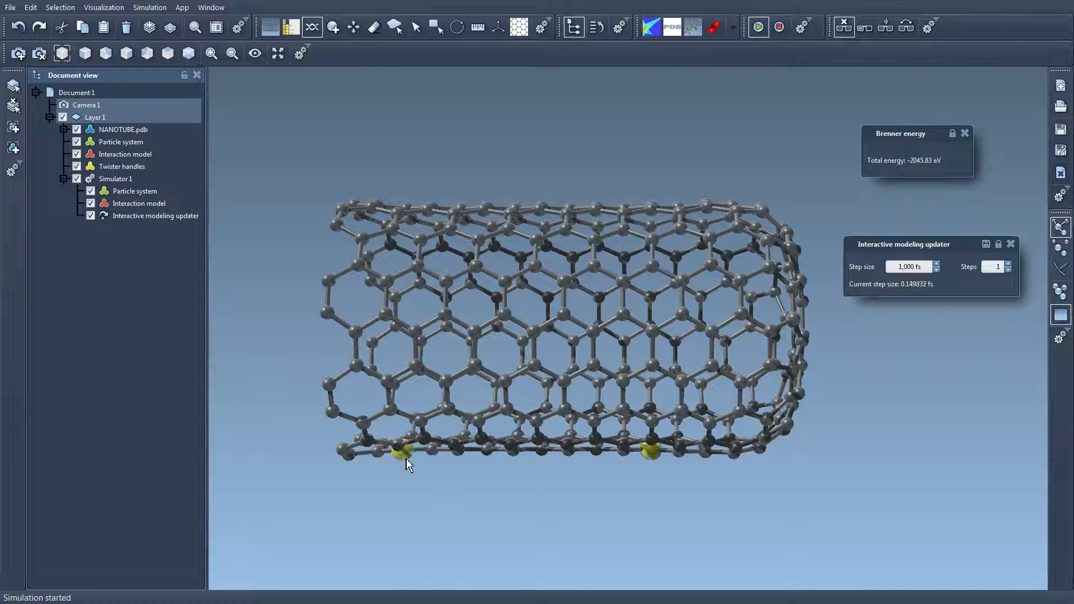
{"action": "left_click_drag", "start_coordinate": [406, 460], "coordinate": [442, 451]}
{"action": "left_click_drag", "start_coordinate": [567, 206], "coordinate": [564, 286]}
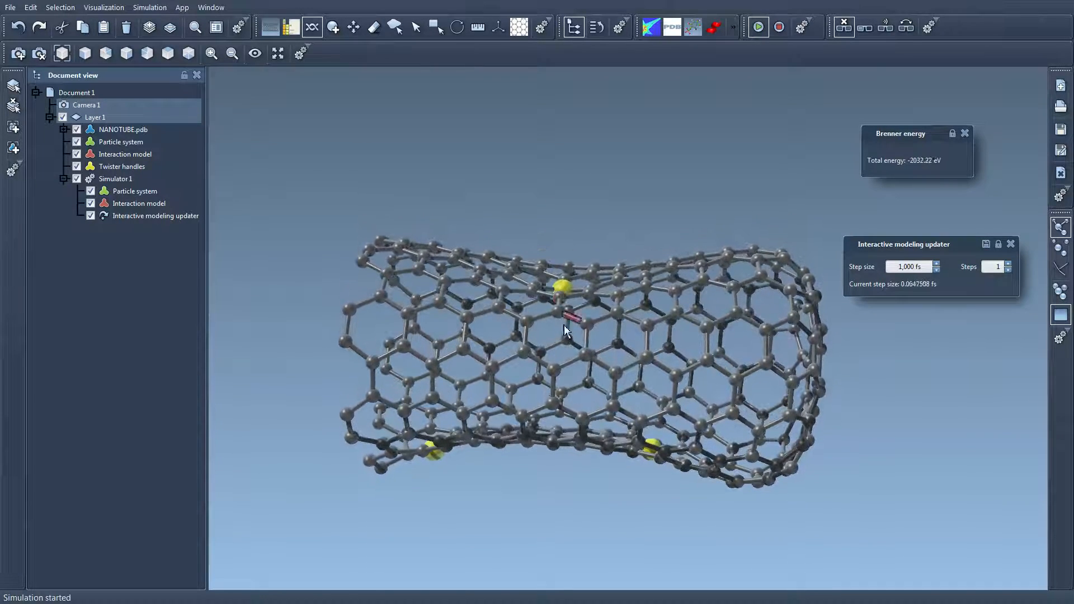
{"action": "middle_click_drag", "start_coordinate": [595, 395], "coordinate": [596, 388]}
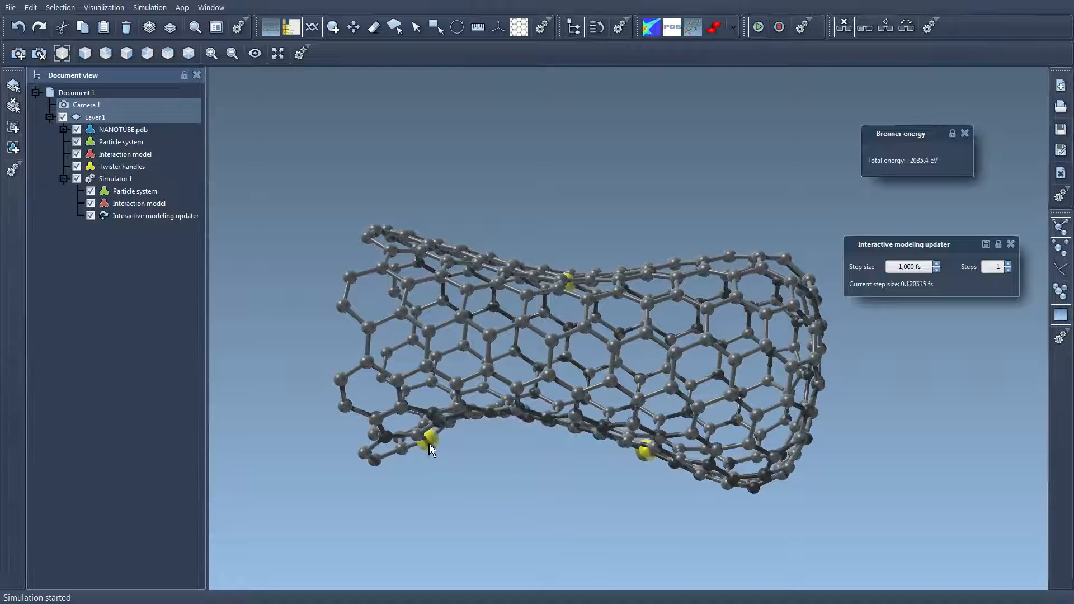
{"action": "mouse_move", "coordinate": [430, 445]}
{"action": "left_mouse_down"}
{"action": "mouse_move", "coordinate": [415, 431]}
{"action": "mouse_move", "coordinate": [435, 381]}
{"action": "mouse_move", "coordinate": [418, 427]}
{"action": "mouse_move", "coordinate": [440, 456]}
{"action": "left_mouse_up"}
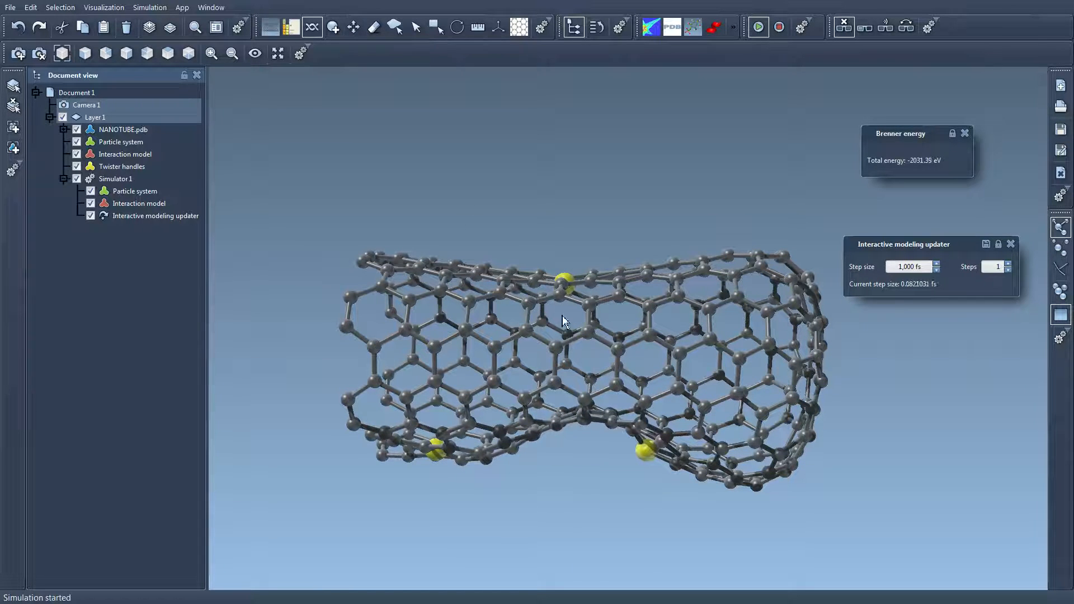
{"action": "left_click", "coordinate": [354, 29]}
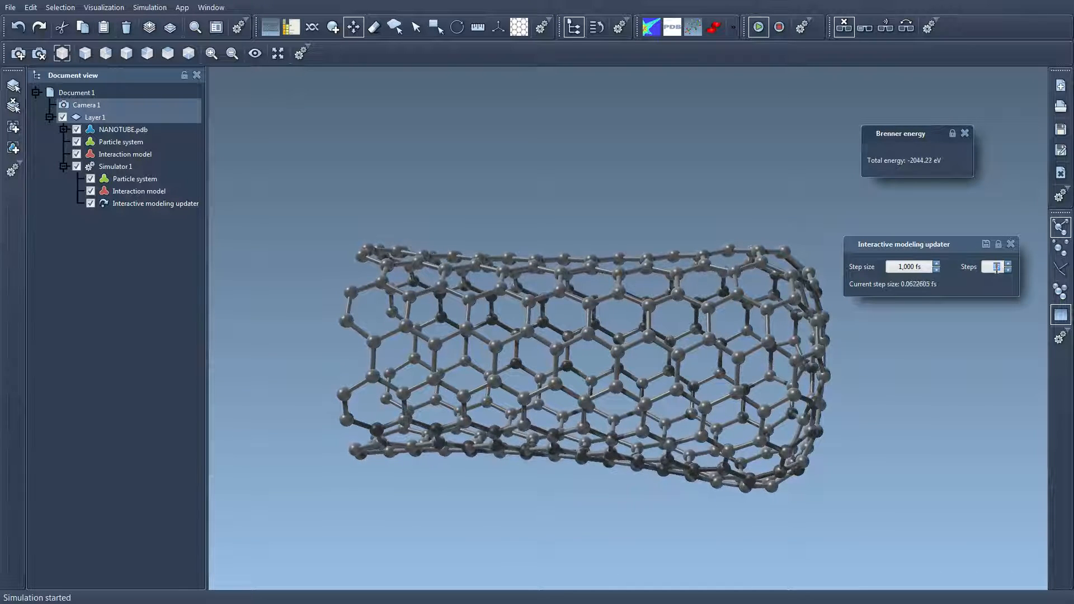
Inspect the capped nanotube end-on and from several sides while the simulation runs
{"action": "scroll", "coordinate": [995, 268], "scroll_direction": "up", "scroll_amount": 10}
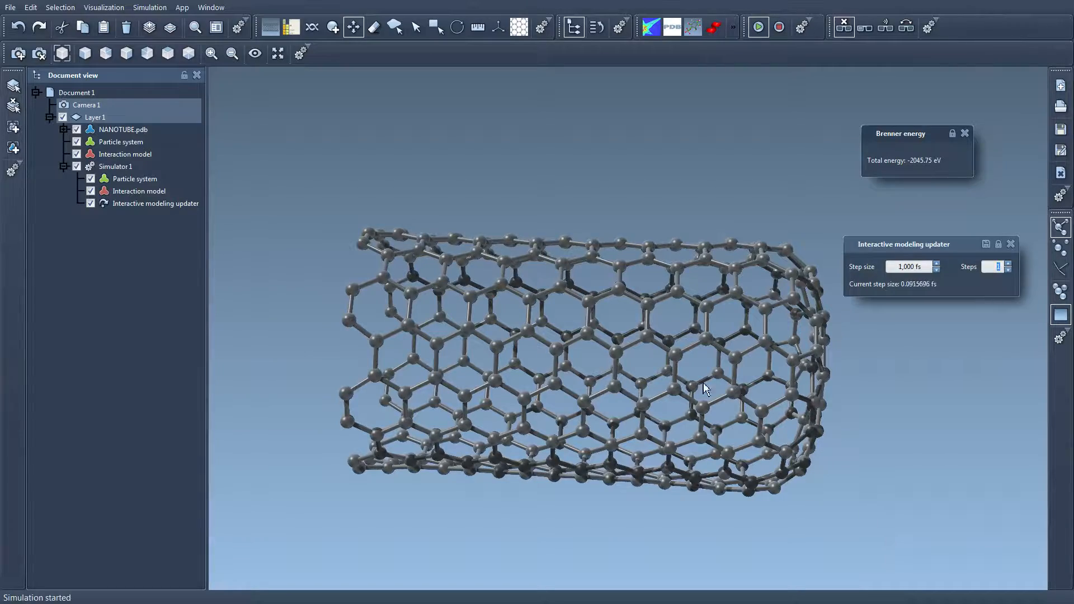
{"action": "right_click_drag", "start_coordinate": [594, 340], "coordinate": [622, 368]}
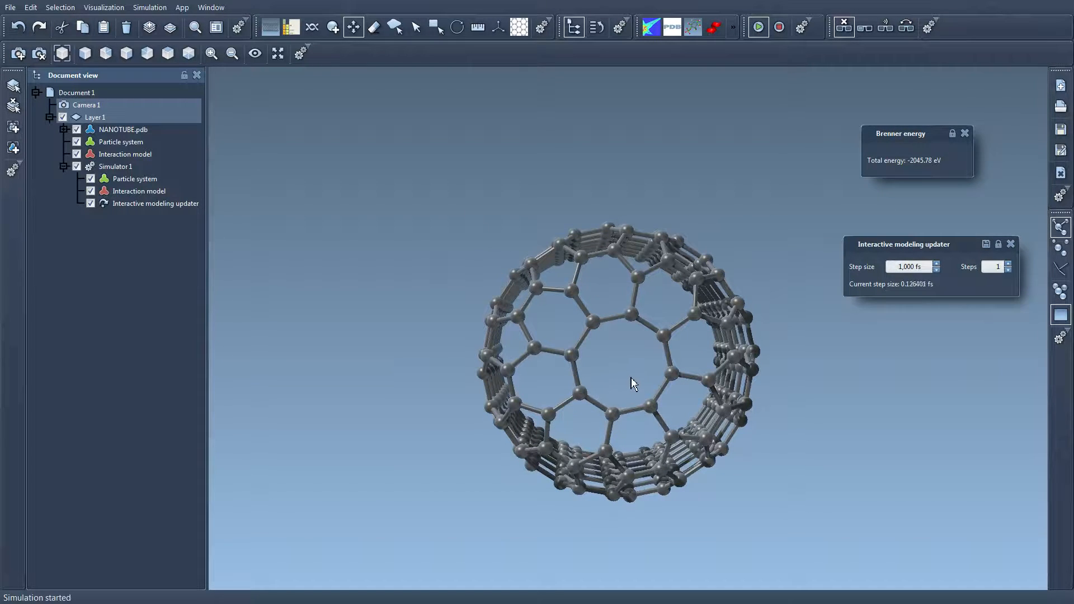
{"action": "right_click_drag", "start_coordinate": [631, 377], "coordinate": [699, 347]}
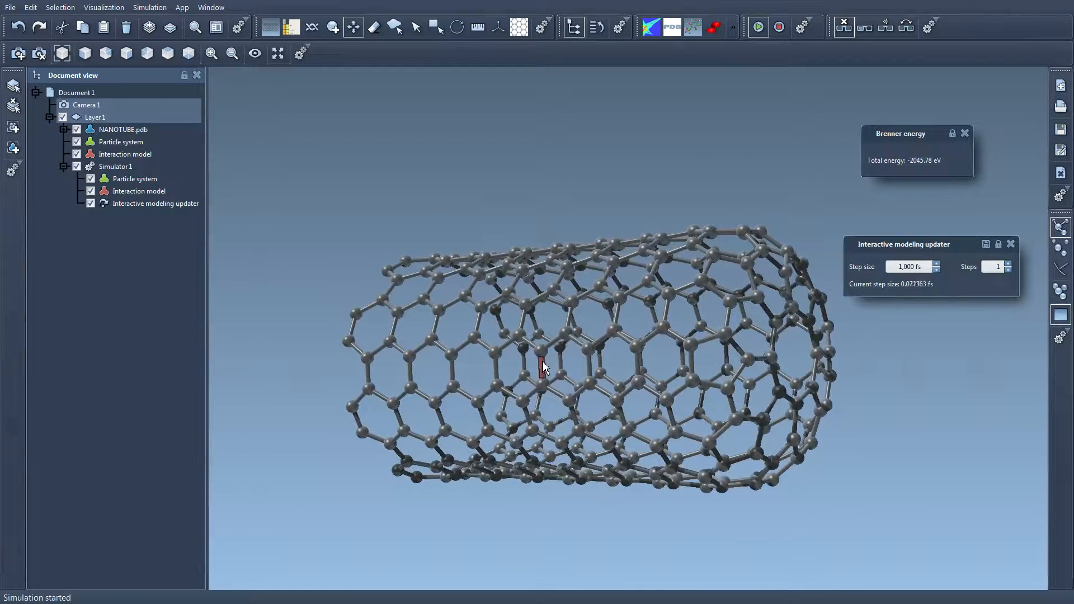
{"action": "mouse_move", "coordinate": [543, 368]}
{"action": "right_mouse_down"}
{"action": "mouse_move", "coordinate": [582, 354]}
{"action": "mouse_move", "coordinate": [616, 378]}
{"action": "mouse_move", "coordinate": [555, 343]}
{"action": "mouse_move", "coordinate": [557, 361]}
{"action": "right_mouse_up"}
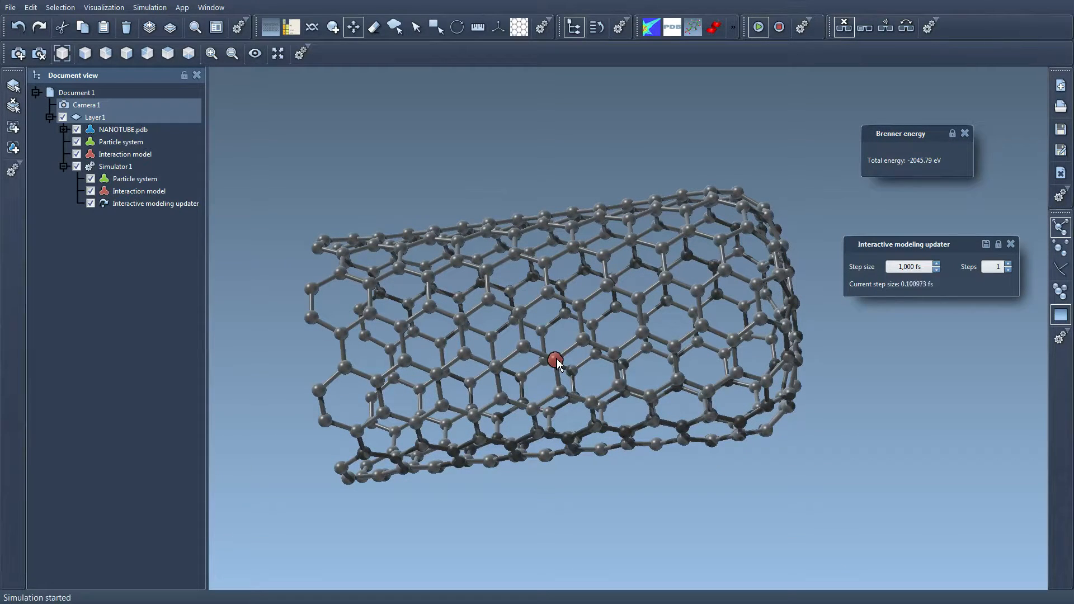